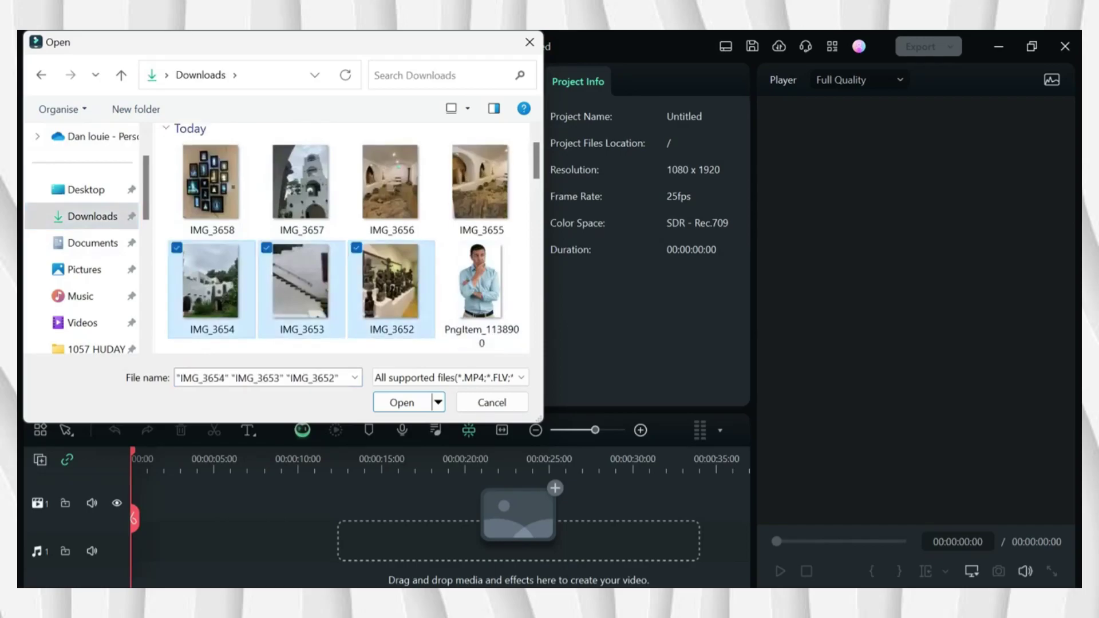
Select the seven photos IMG_3652 to IMG_3658 in Downloads and import them into Project Media.
{"action": "left_click", "coordinate": [391, 181], "text": "ctrl"}
{"action": "left_click", "coordinate": [481, 181], "text": "ctrl"}
{"action": "left_click", "coordinate": [300, 182], "text": "ctrl"}
{"action": "left_click", "coordinate": [211, 181], "text": "ctrl"}
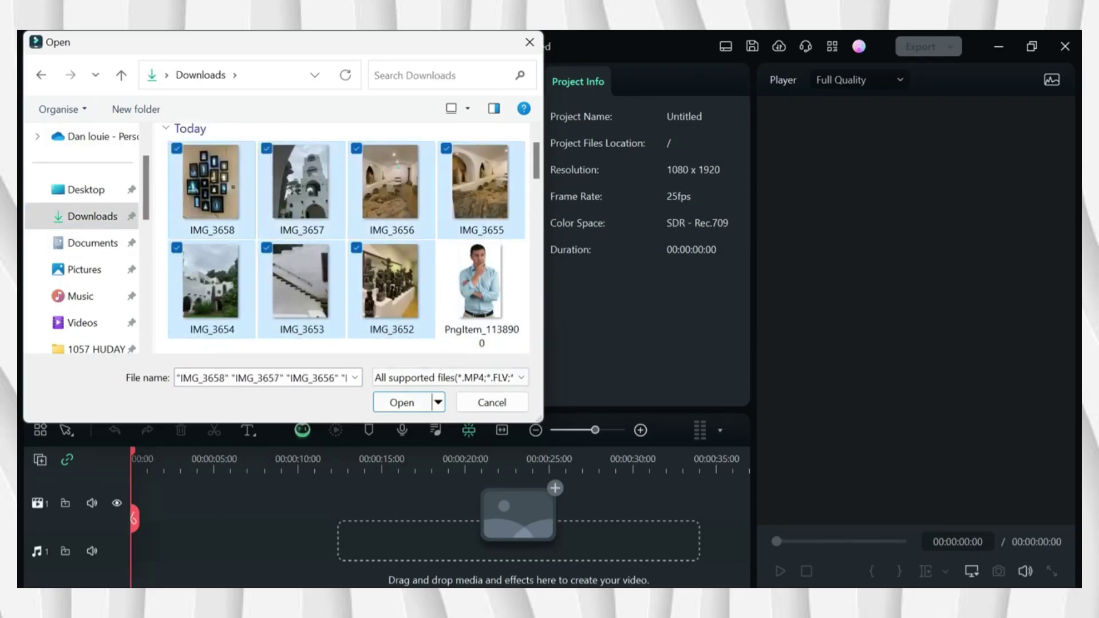
{"action": "key", "text": "Return"}
{"action": "scroll", "coordinate": [343, 275], "scroll_direction": "down", "scroll_amount": 3}
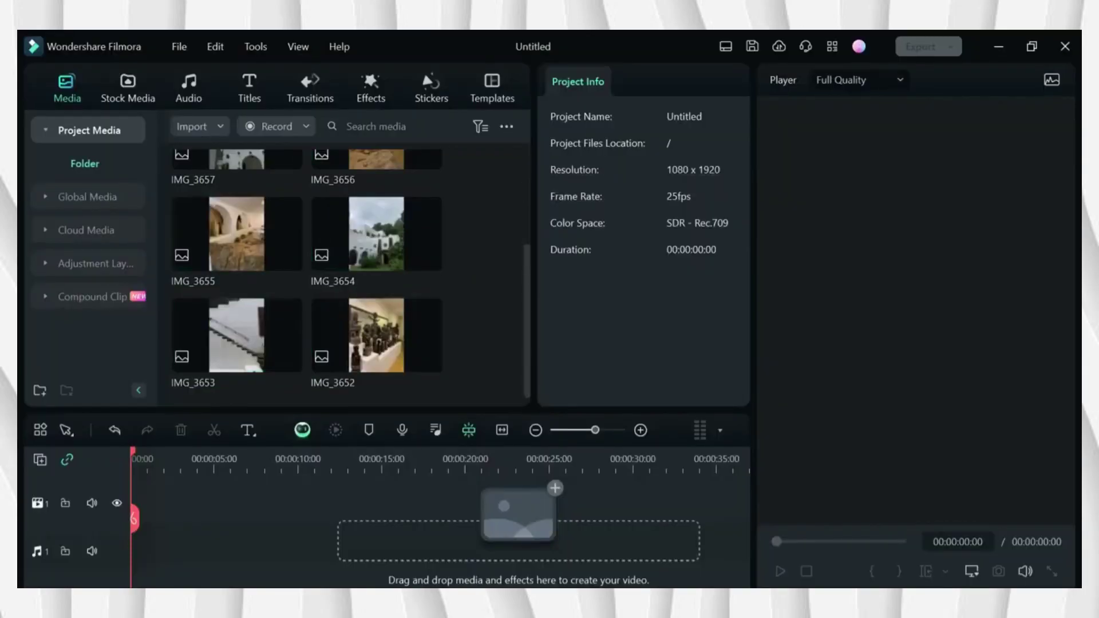
Place IMG_3652 on the video track and crop it to fit the frame.
{"action": "left_click_drag", "start_coordinate": [377, 334], "coordinate": [172, 503]}
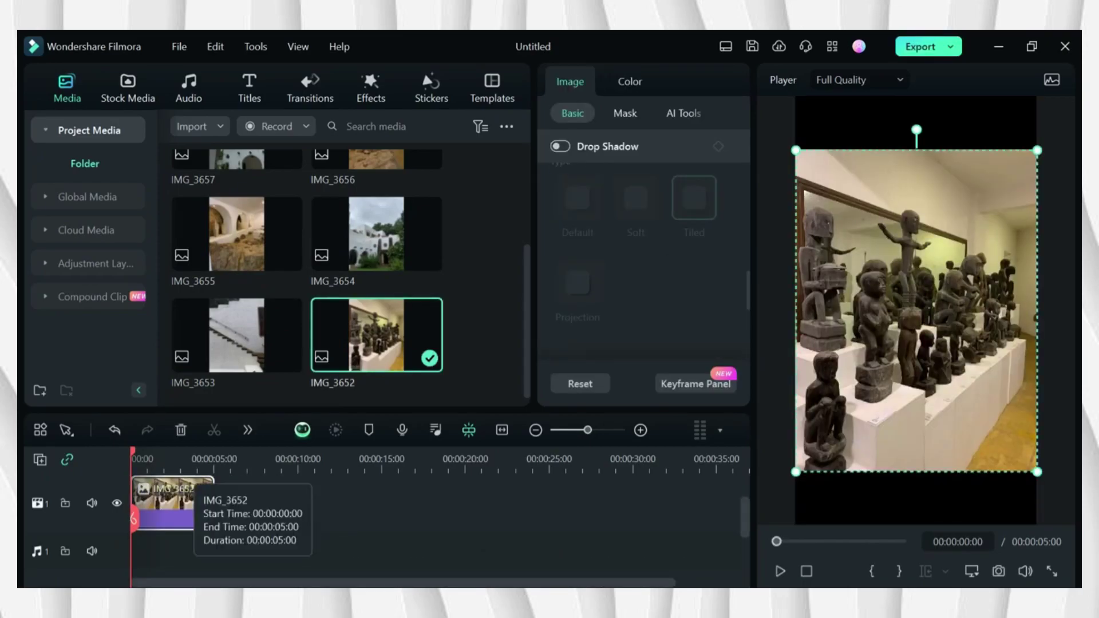
{"action": "right_click", "coordinate": [184, 500]}
{"action": "left_click", "coordinate": [240, 442]}
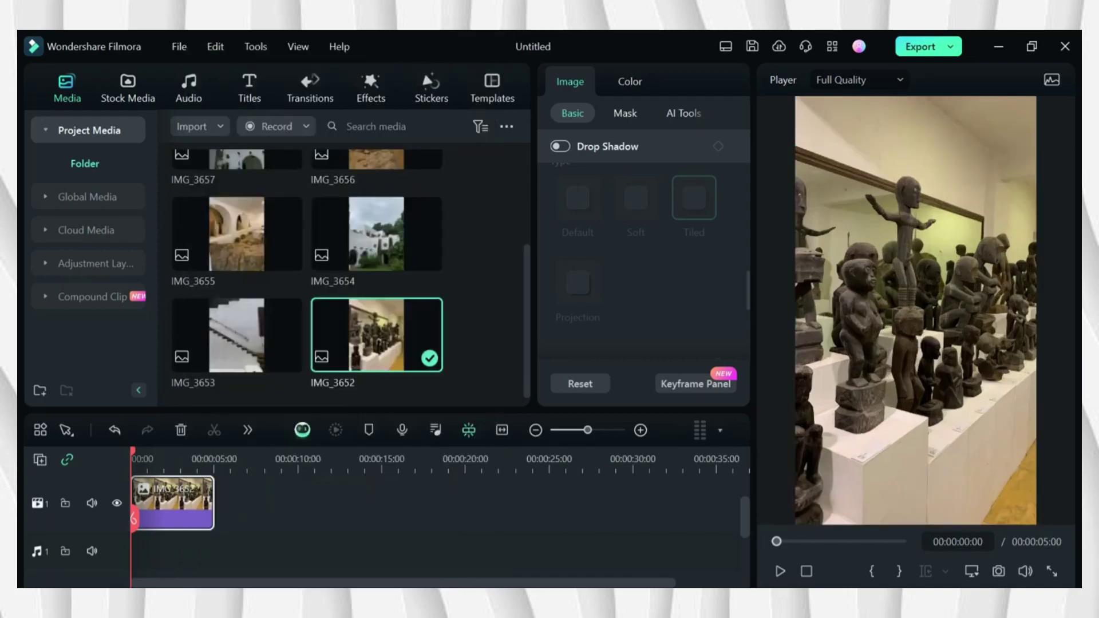
In the Color tab, set Brightness to -4 and Contrast to -35.
{"action": "left_click", "coordinate": [629, 82]}
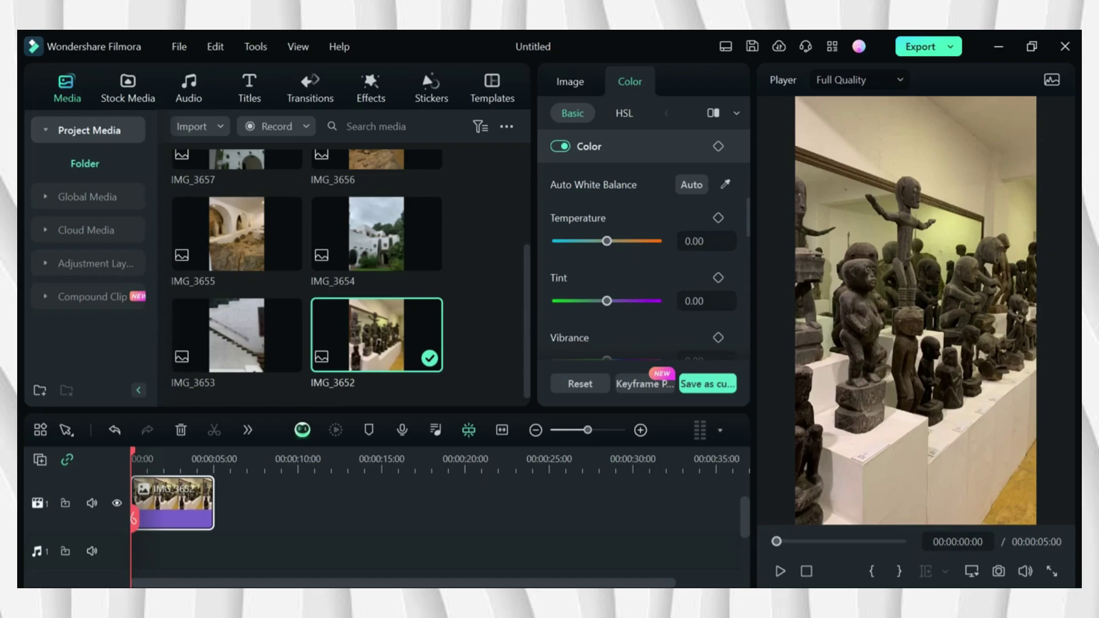
{"action": "scroll", "coordinate": [644, 258], "scroll_direction": "down", "scroll_amount": 5}
{"action": "left_click_drag", "start_coordinate": [606, 237], "coordinate": [595, 237]}
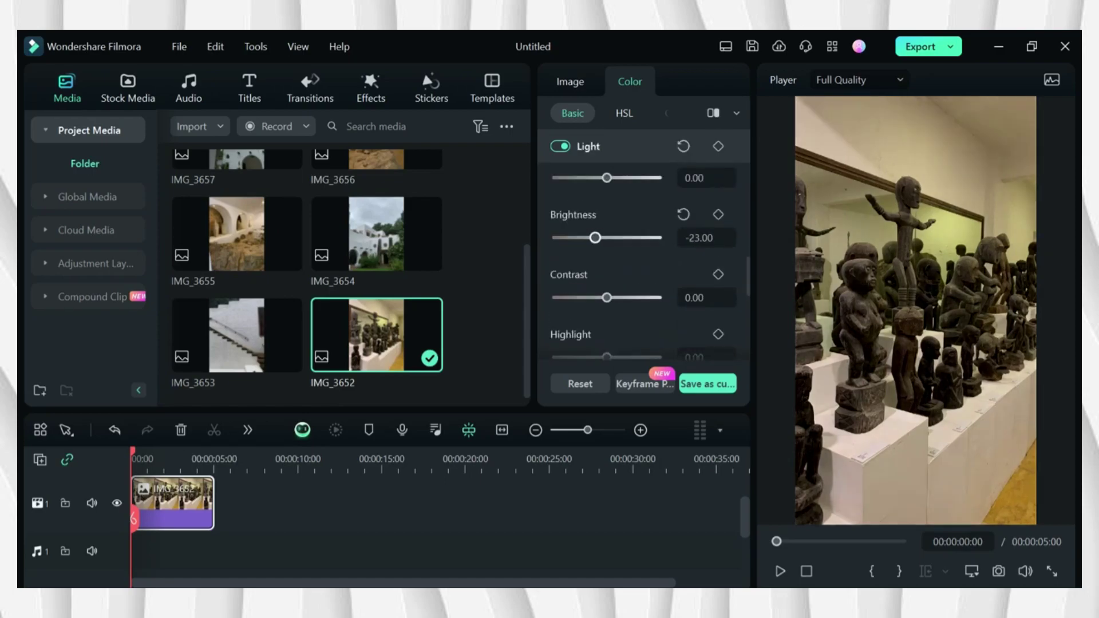
{"action": "left_click", "coordinate": [706, 237]}
{"action": "key", "text": "End"}
{"action": "key", "text": "BackSpace"}
{"action": "key", "text": "BackSpace"}
{"action": "key", "text": "BackSpace"}
{"action": "key", "text": "BackSpace"}
{"action": "key", "text": "BackSpace"}
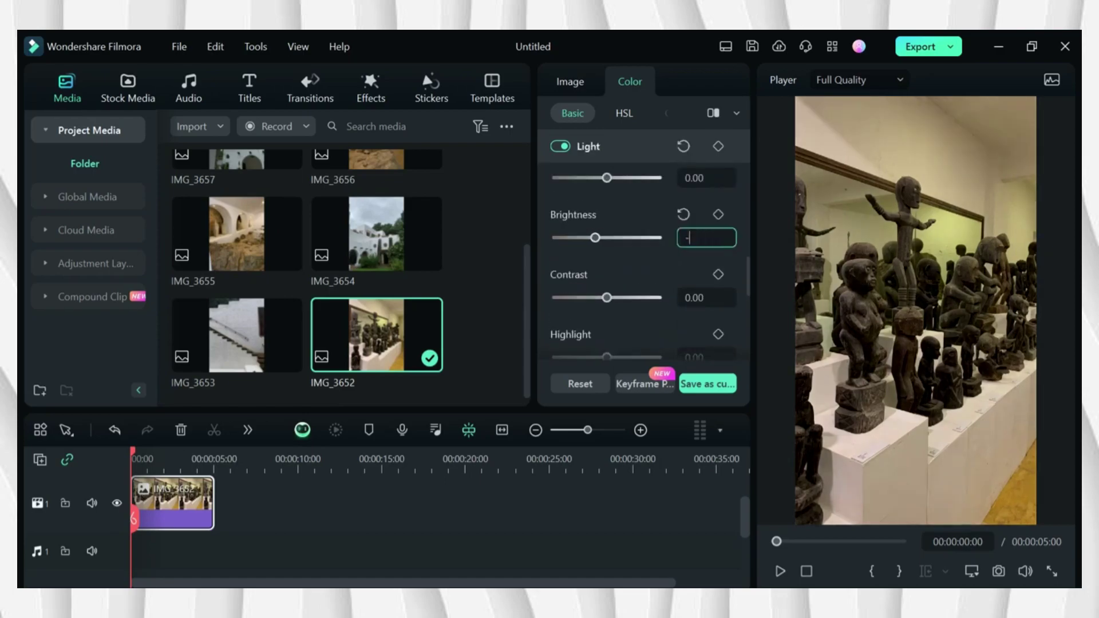
{"action": "type", "text": "4"}
{"action": "key", "text": "Return"}
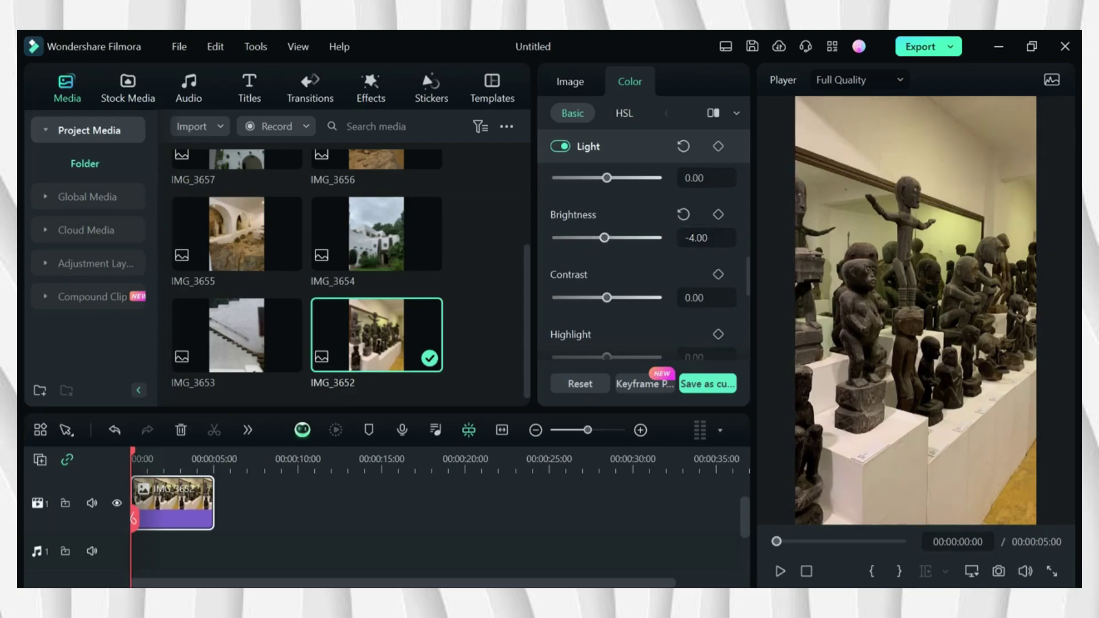
{"action": "left_click", "coordinate": [706, 297]}
{"action": "type", "text": "-35"}
{"action": "key", "text": "Return"}
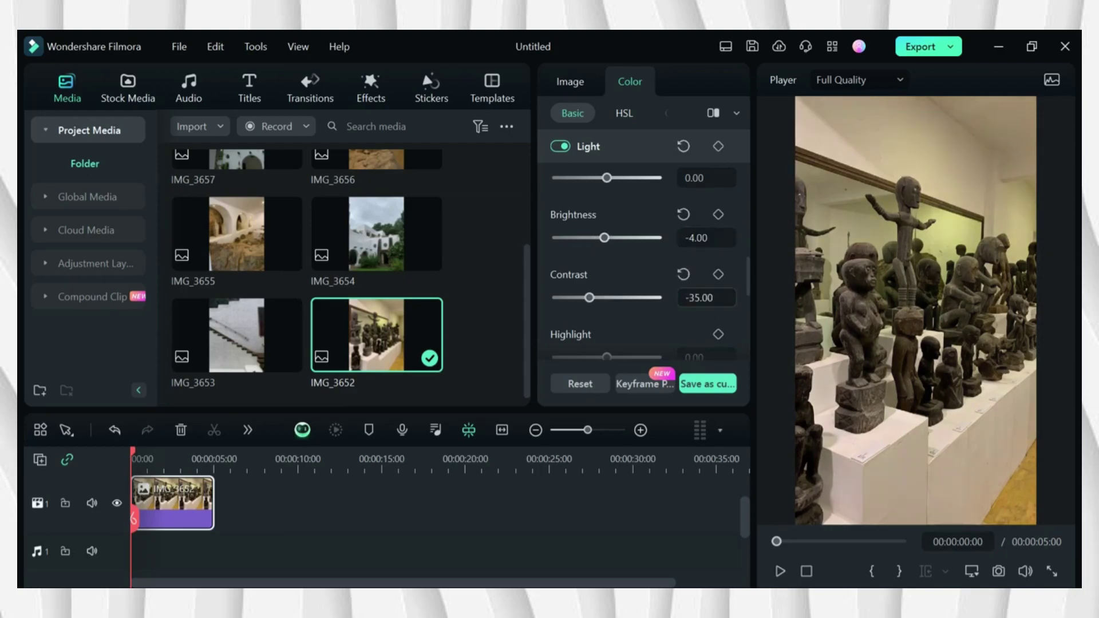
Set Highlight to -5 and Shadow to 20.
{"action": "scroll", "coordinate": [706, 297], "scroll_direction": "down", "scroll_amount": 1}
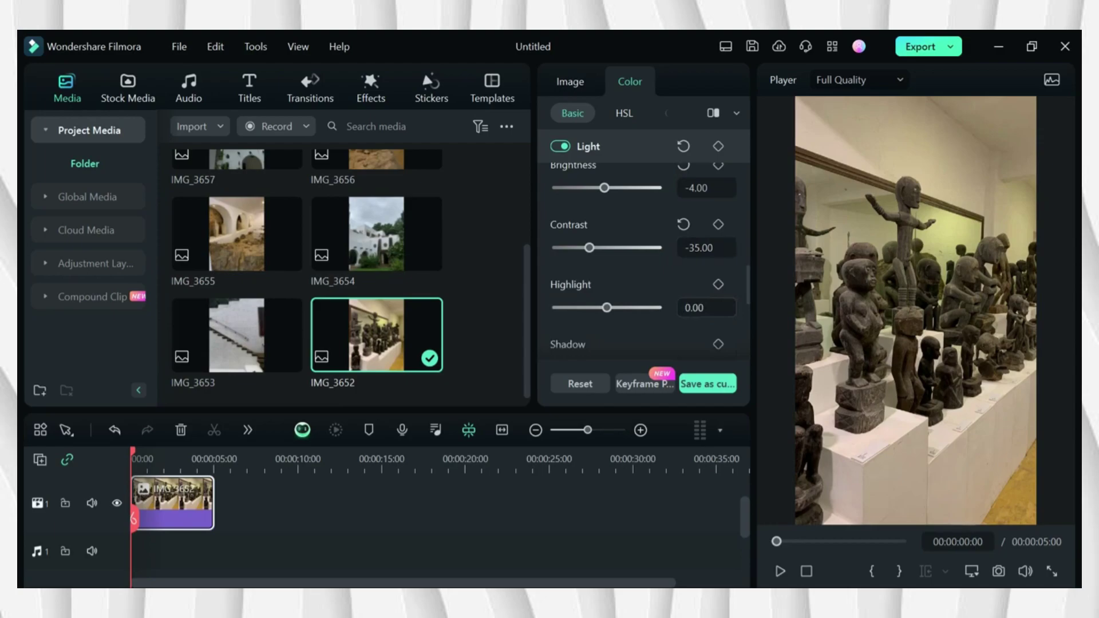
{"action": "left_click", "coordinate": [706, 308]}
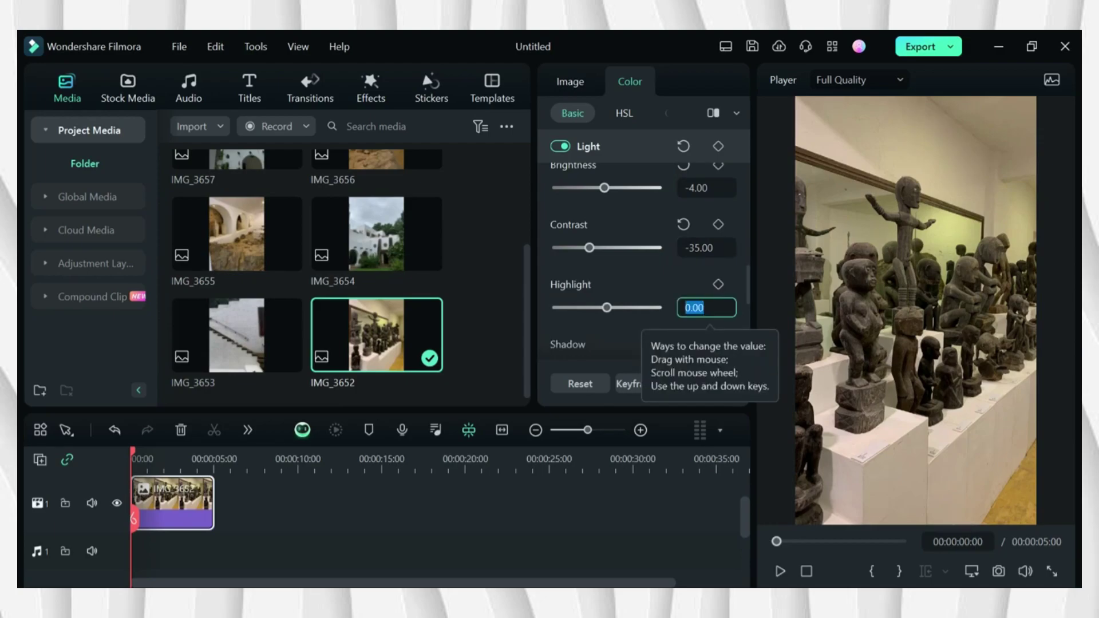
{"action": "type", "text": "-5"}
{"action": "key", "text": "Return"}
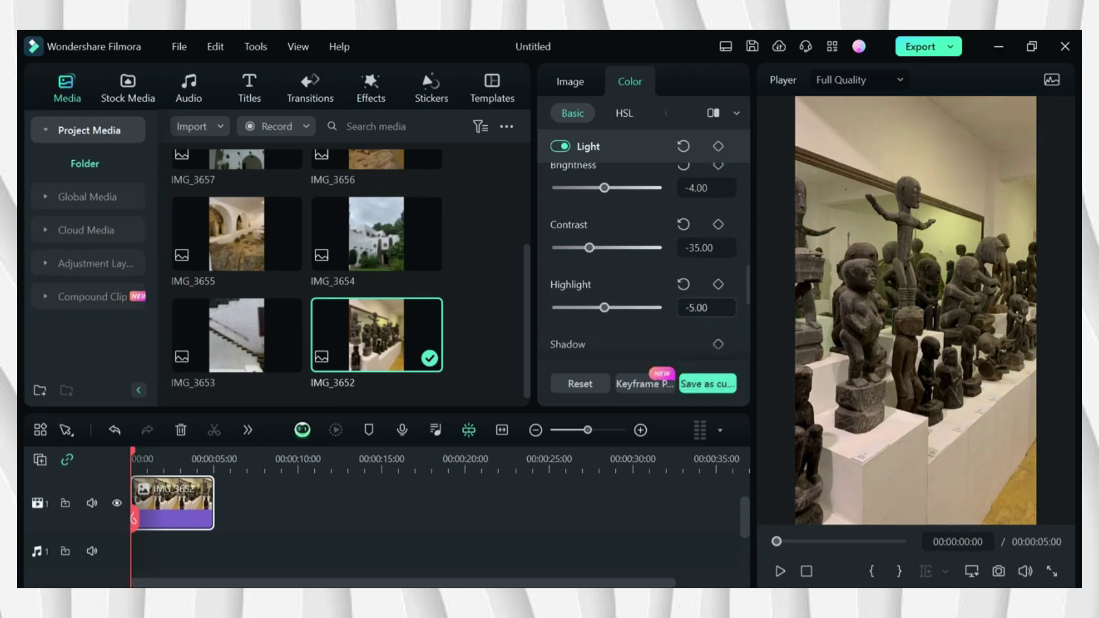
{"action": "scroll", "coordinate": [643, 261], "scroll_direction": "down", "scroll_amount": 1}
{"action": "left_click", "coordinate": [706, 267]}
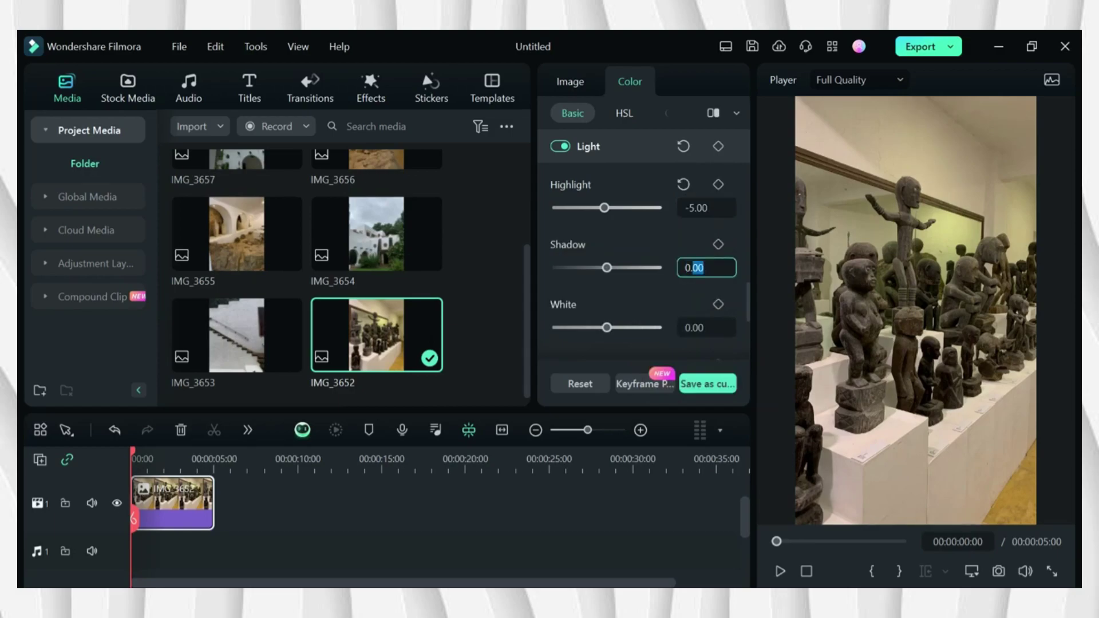
{"action": "type", "text": "32"}
{"action": "key", "text": "BackSpace"}
{"action": "key", "text": "BackSpace"}
{"action": "type", "text": "20"}
{"action": "key", "text": "Return"}
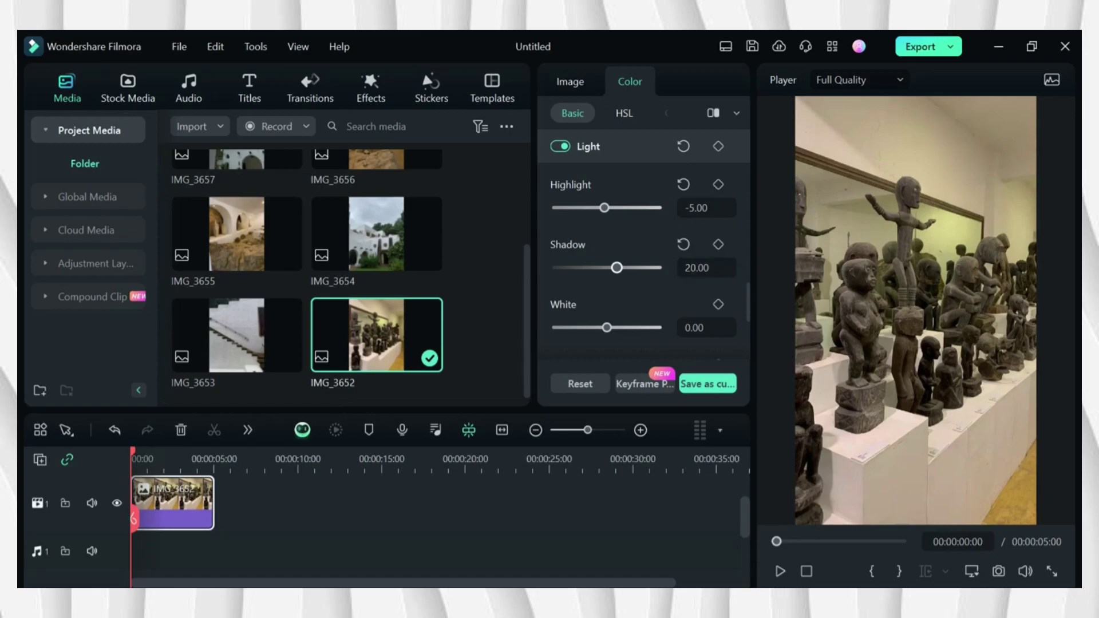
Set the photo's Exposure to -10.
{"action": "scroll", "coordinate": [643, 255], "scroll_direction": "down", "scroll_amount": 1}
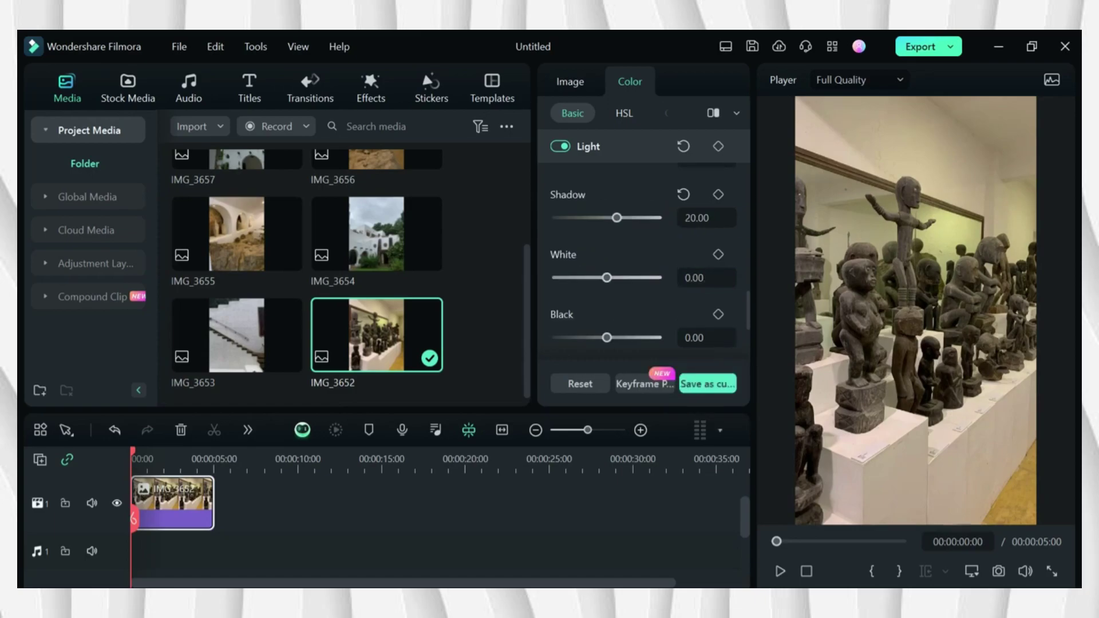
{"action": "scroll", "coordinate": [643, 255], "scroll_direction": "down", "scroll_amount": 3}
{"action": "scroll", "coordinate": [643, 255], "scroll_direction": "up", "scroll_amount": 6}
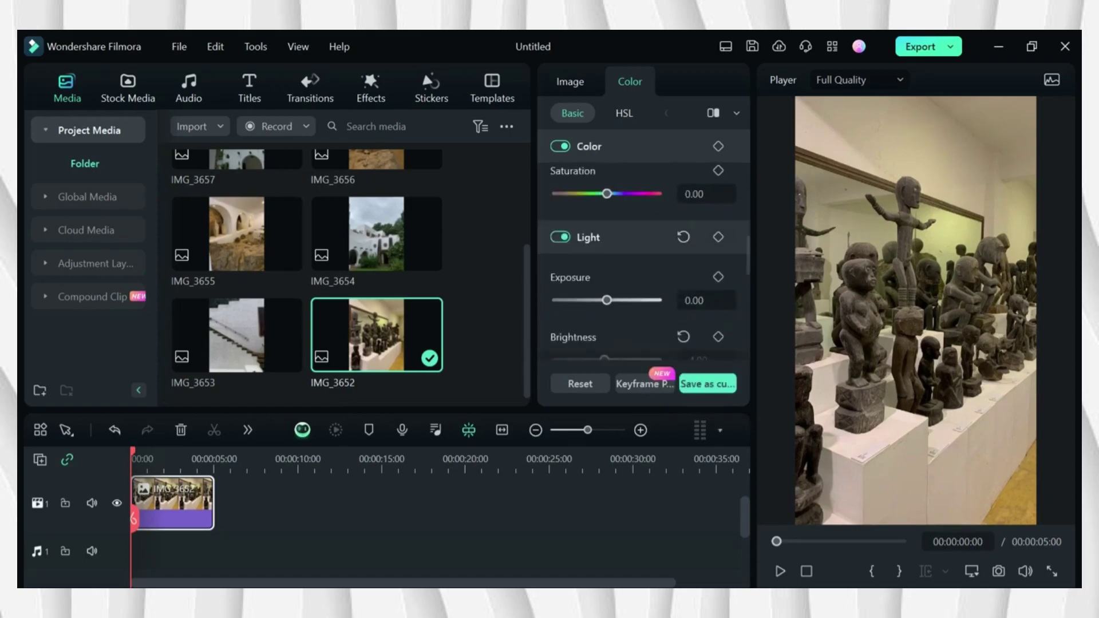
{"action": "left_click", "coordinate": [704, 301]}
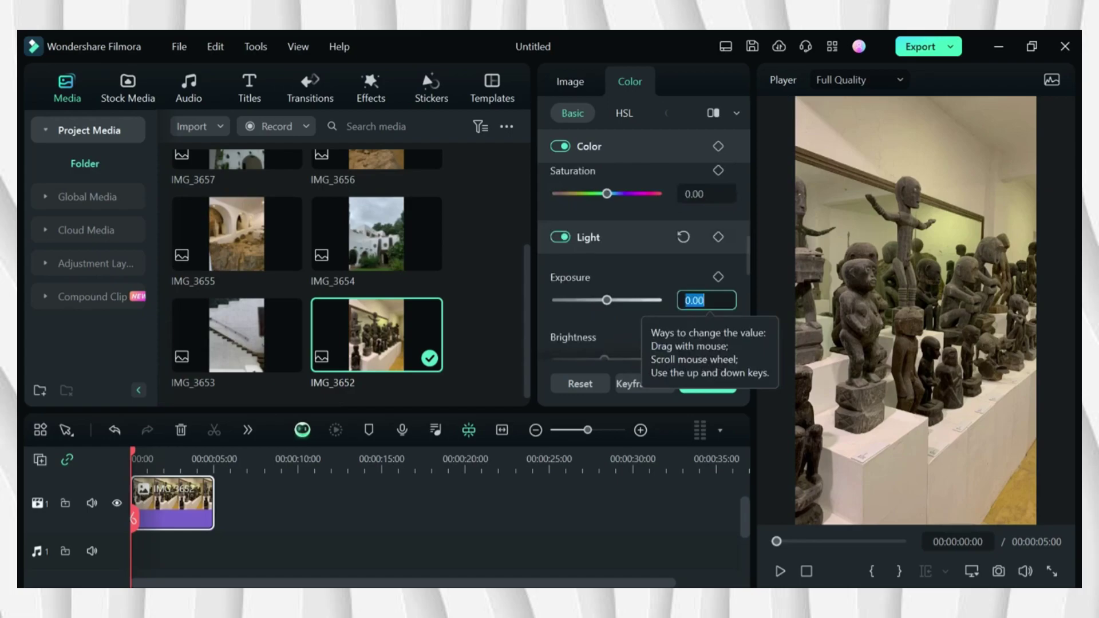
{"action": "type", "text": "-10"}
{"action": "key", "text": "Return"}
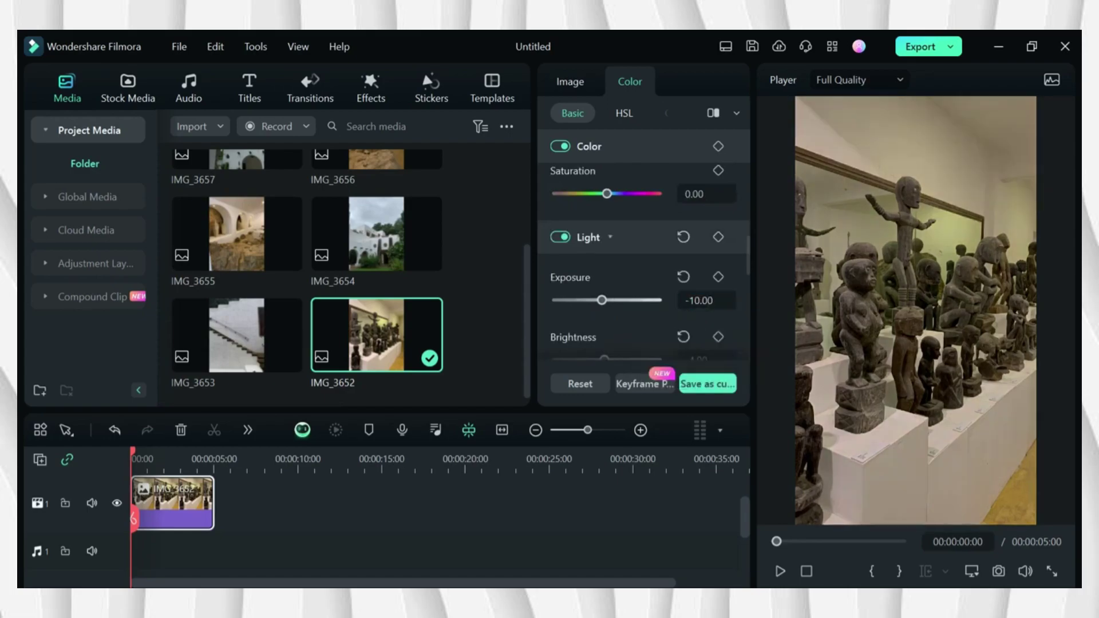
Warm the Temperature to 25.
{"action": "scroll", "coordinate": [643, 263], "scroll_direction": "down", "scroll_amount": 1}
{"action": "scroll", "coordinate": [643, 263], "scroll_direction": "down", "scroll_amount": 4}
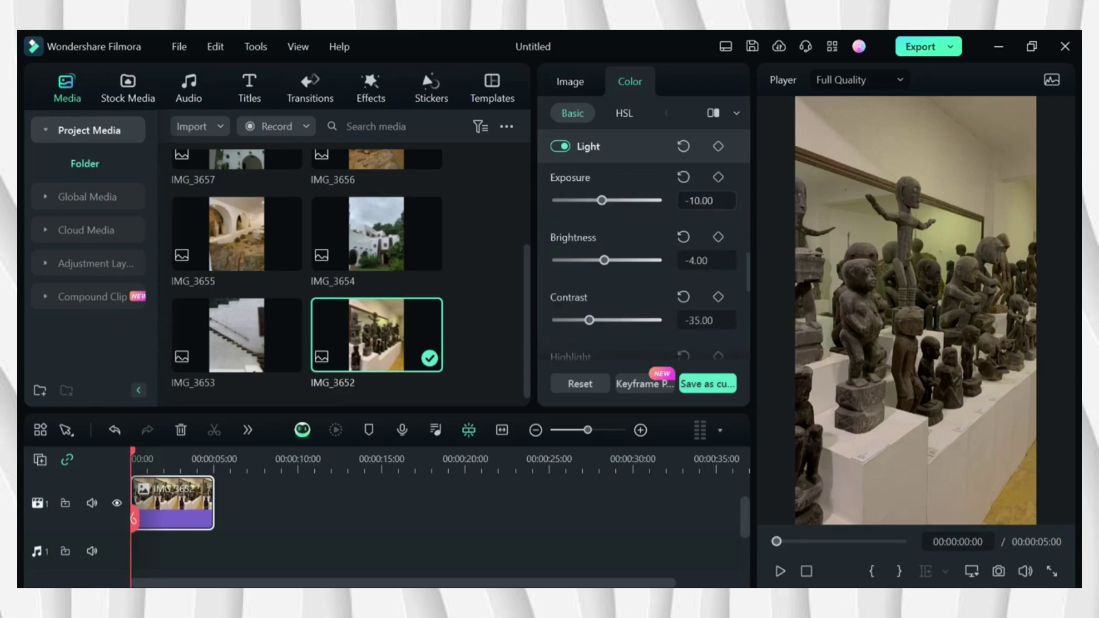
{"action": "scroll", "coordinate": [643, 263], "scroll_direction": "up", "scroll_amount": 1}
{"action": "scroll", "coordinate": [643, 264], "scroll_direction": "up", "scroll_amount": 6}
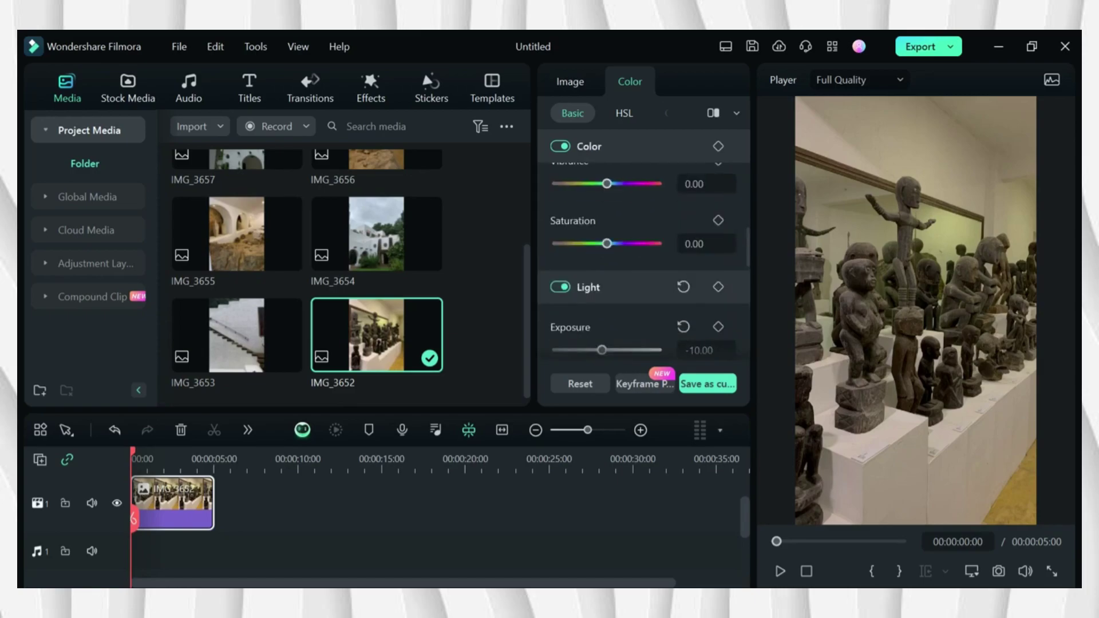
{"action": "left_click", "coordinate": [705, 264]}
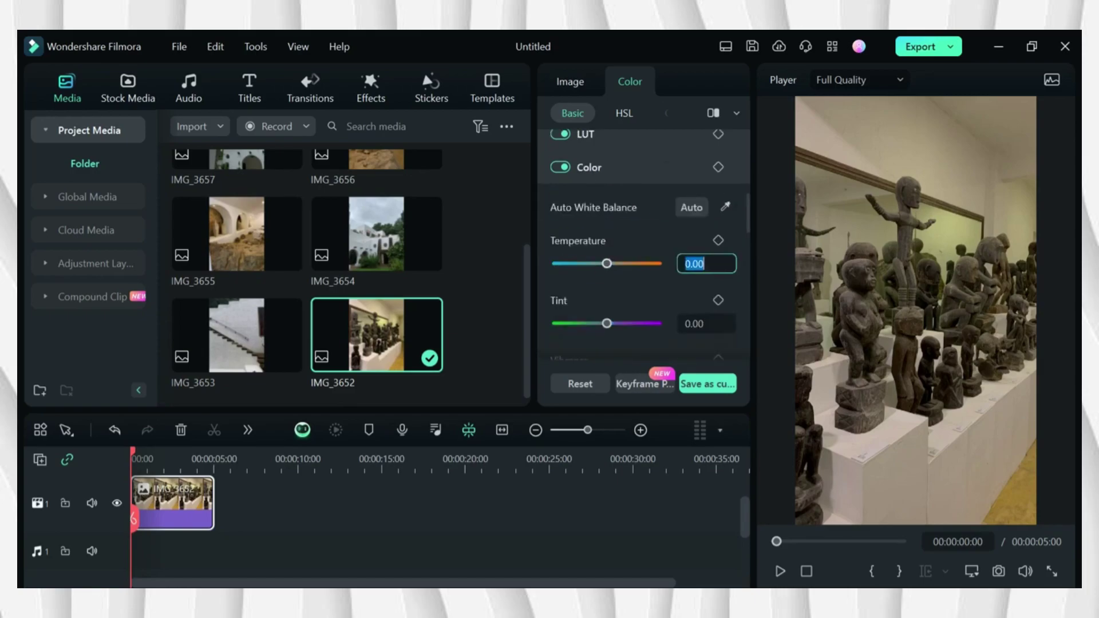
{"action": "type", "text": "25"}
{"action": "key", "text": "Return"}
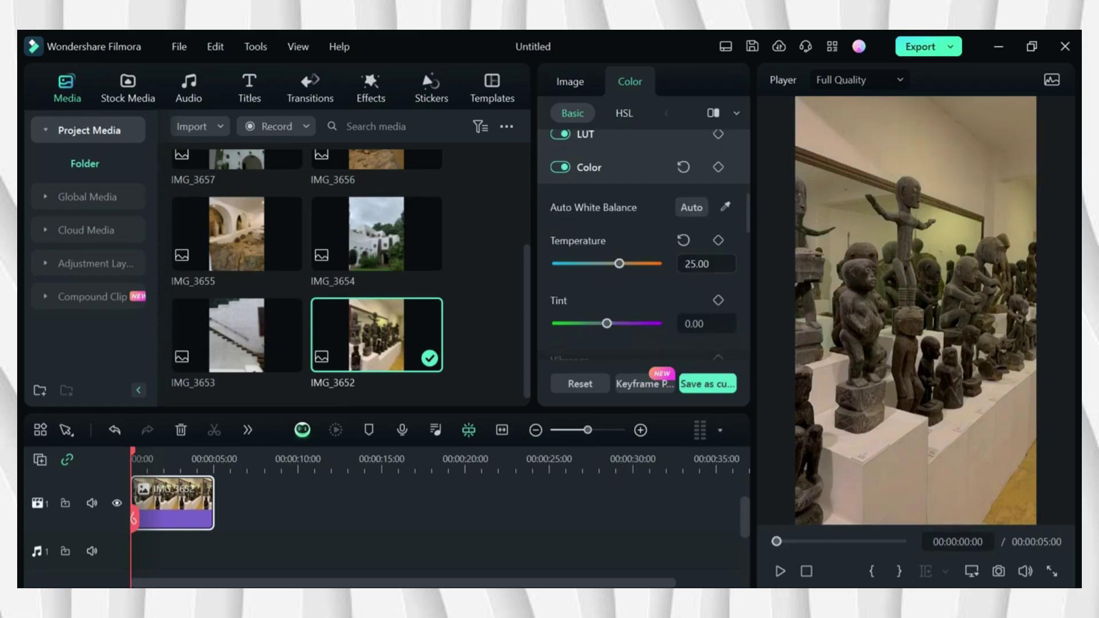
Lower Saturation to -10.
{"action": "scroll", "coordinate": [643, 258], "scroll_direction": "down", "scroll_amount": 2}
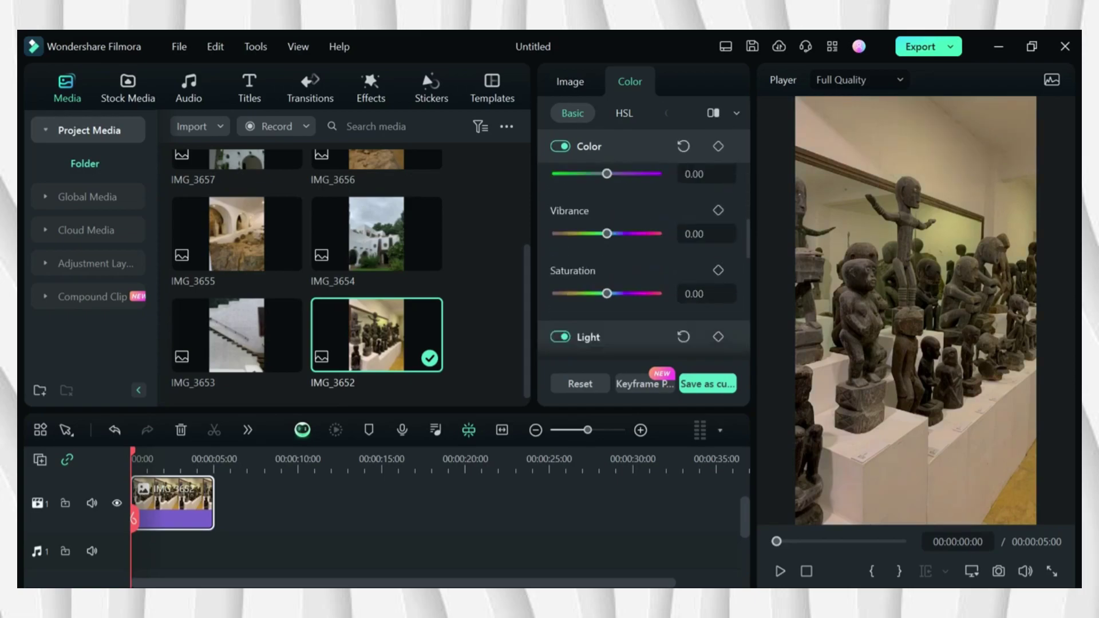
{"action": "scroll", "coordinate": [643, 258], "scroll_direction": "up", "scroll_amount": 1}
{"action": "left_click", "coordinate": [705, 294]}
{"action": "type", "text": "-10"}
{"action": "key", "text": "Return"}
{"action": "scroll", "coordinate": [644, 261], "scroll_direction": "down", "scroll_amount": 4}
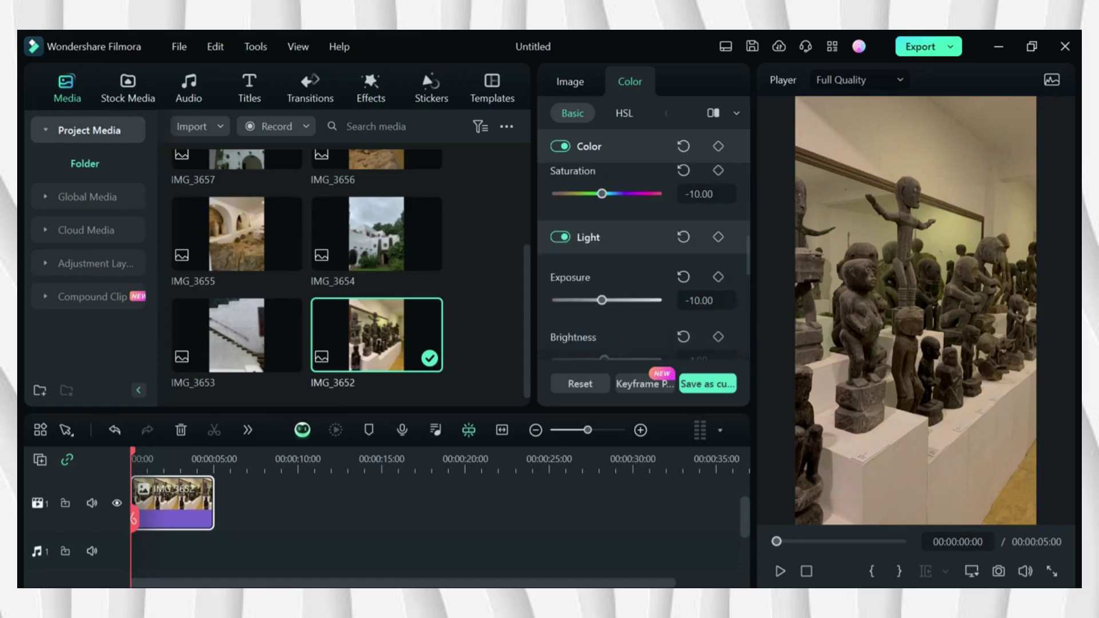
{"action": "scroll", "coordinate": [643, 262], "scroll_direction": "down", "scroll_amount": 2}
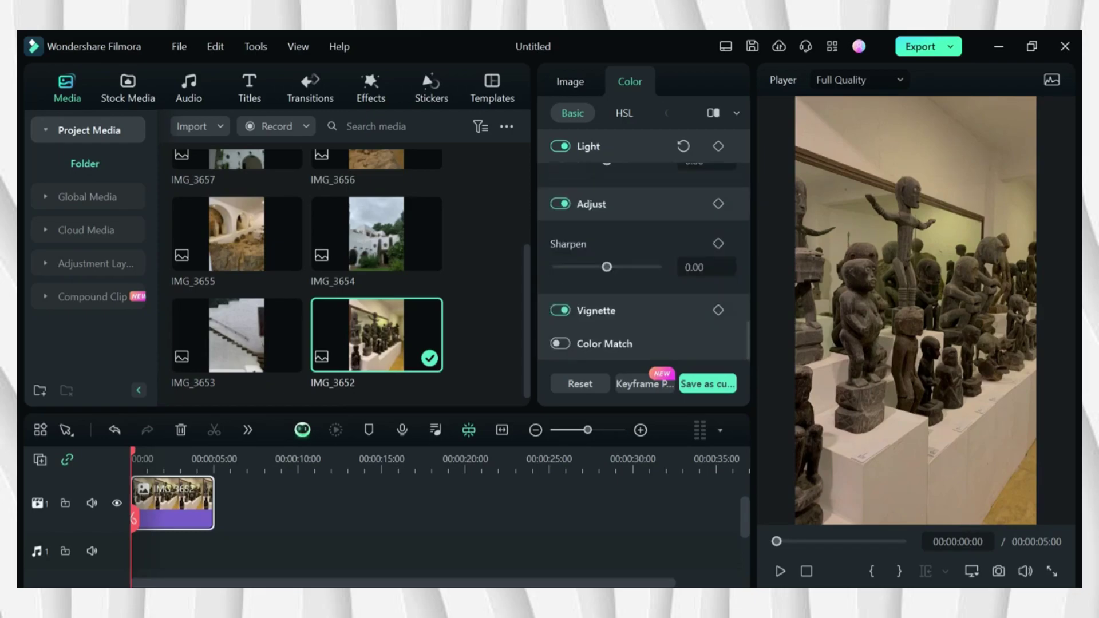
{"action": "scroll", "coordinate": [644, 261], "scroll_direction": "up", "scroll_amount": 8}
{"action": "scroll", "coordinate": [644, 261], "scroll_direction": "down", "scroll_amount": 1}
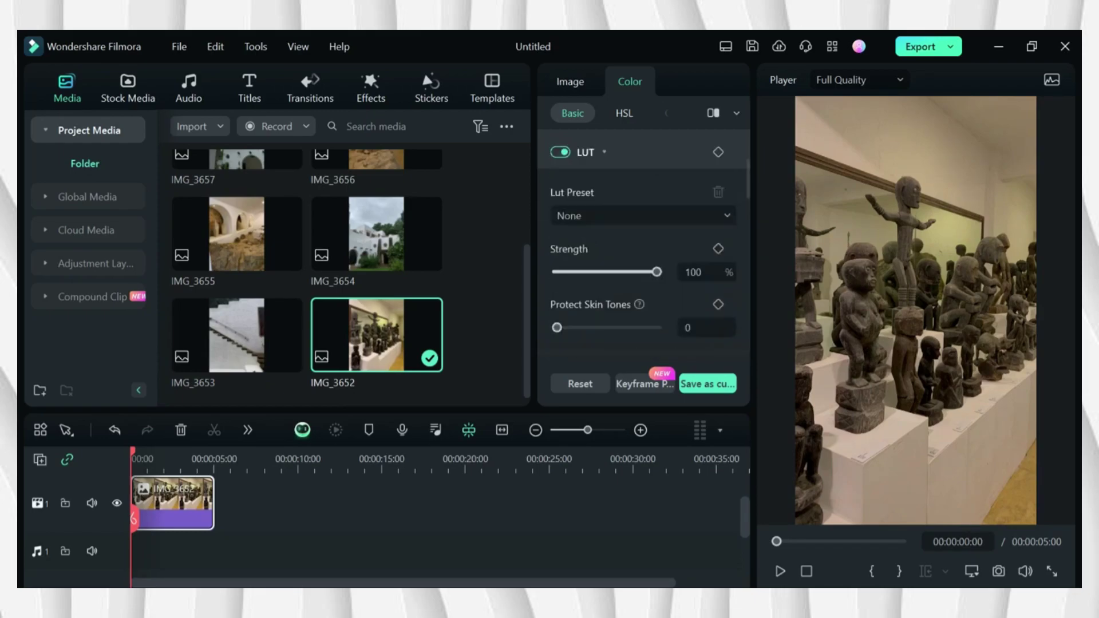
In HSL, give the orange range Hue -5 and Saturation 88.
{"action": "left_click", "coordinate": [623, 113]}
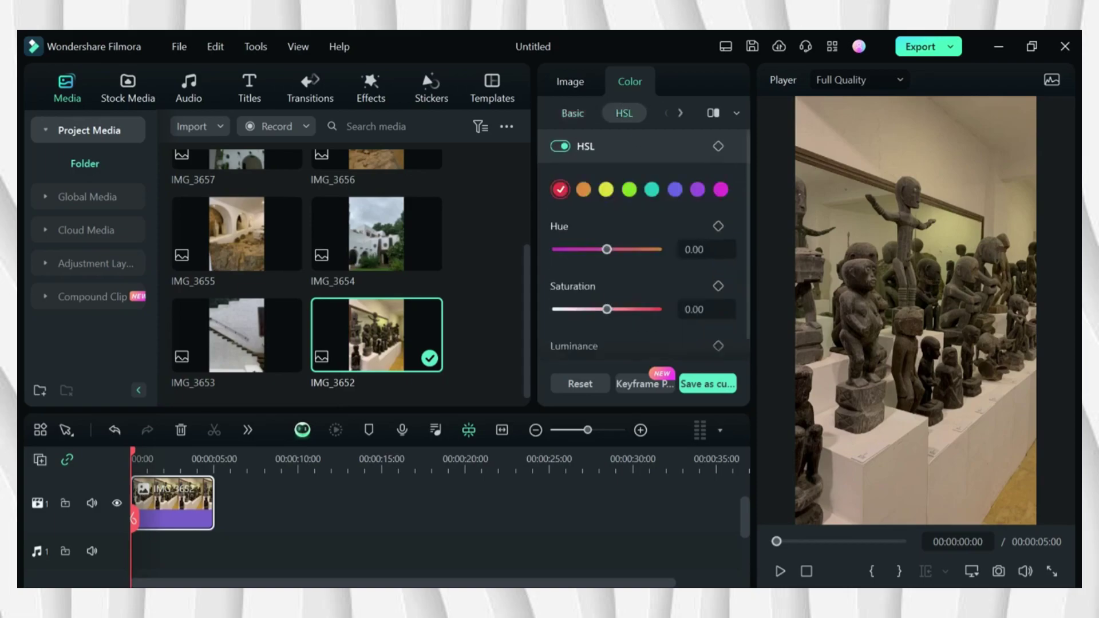
{"action": "scroll", "coordinate": [644, 262], "scroll_direction": "down", "scroll_amount": 1}
{"action": "scroll", "coordinate": [644, 261], "scroll_direction": "up", "scroll_amount": 1}
{"action": "left_click", "coordinate": [583, 189]}
{"action": "left_click", "coordinate": [706, 249]}
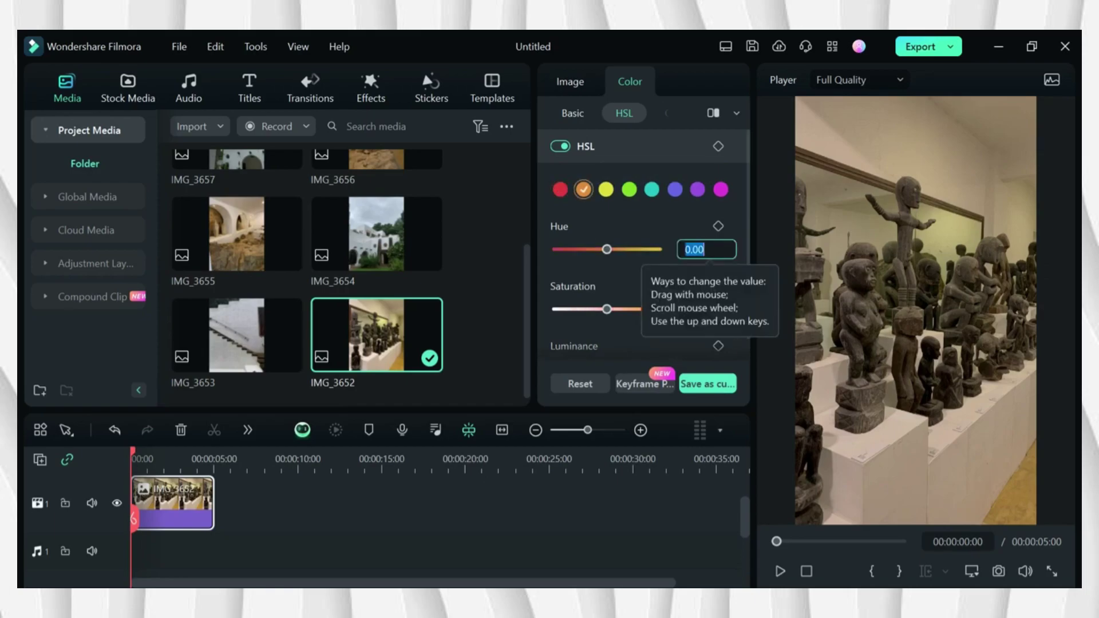
{"action": "type", "text": "-5"}
{"action": "key", "text": "Return"}
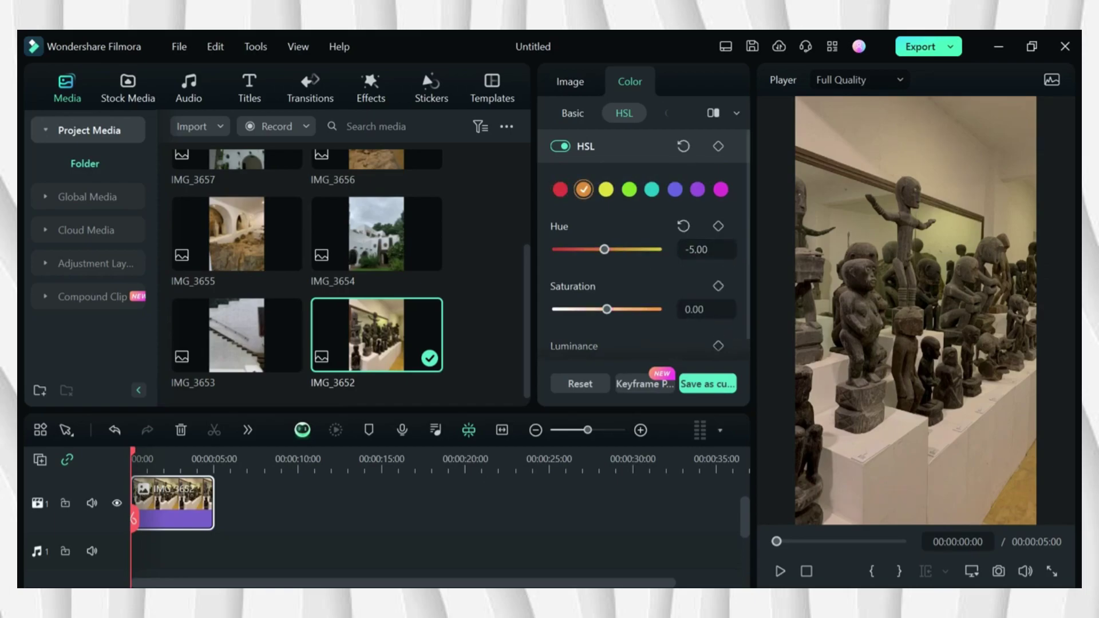
{"action": "left_click", "coordinate": [706, 309]}
{"action": "type", "text": "88"}
{"action": "key", "text": "Return"}
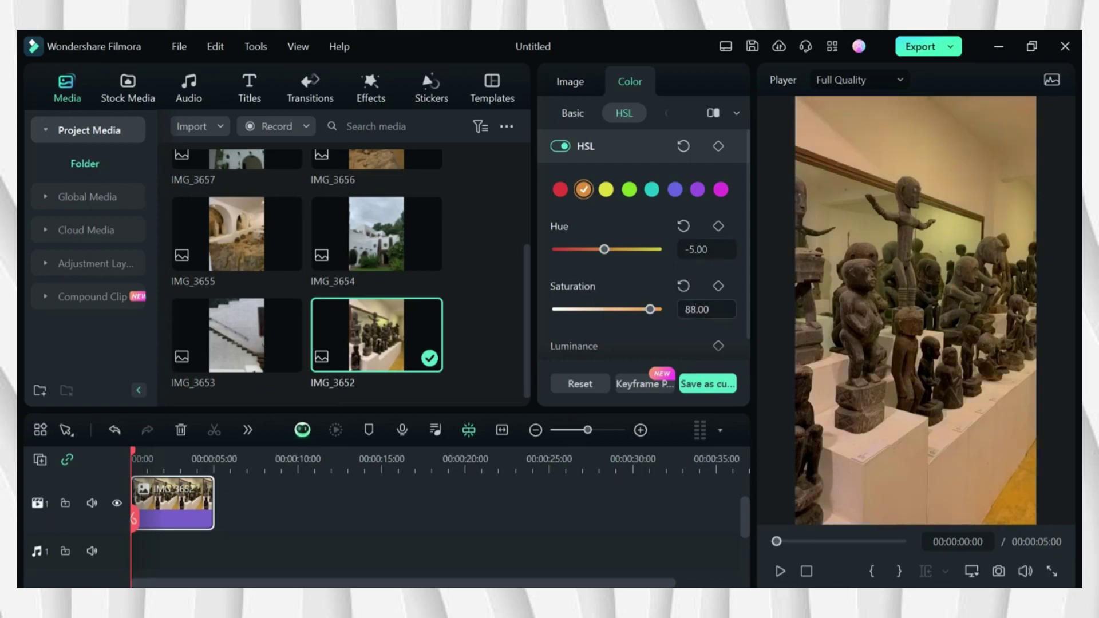
Set the yellow range's Saturation to -25.
{"action": "left_click", "coordinate": [605, 189]}
{"action": "left_click", "coordinate": [706, 248]}
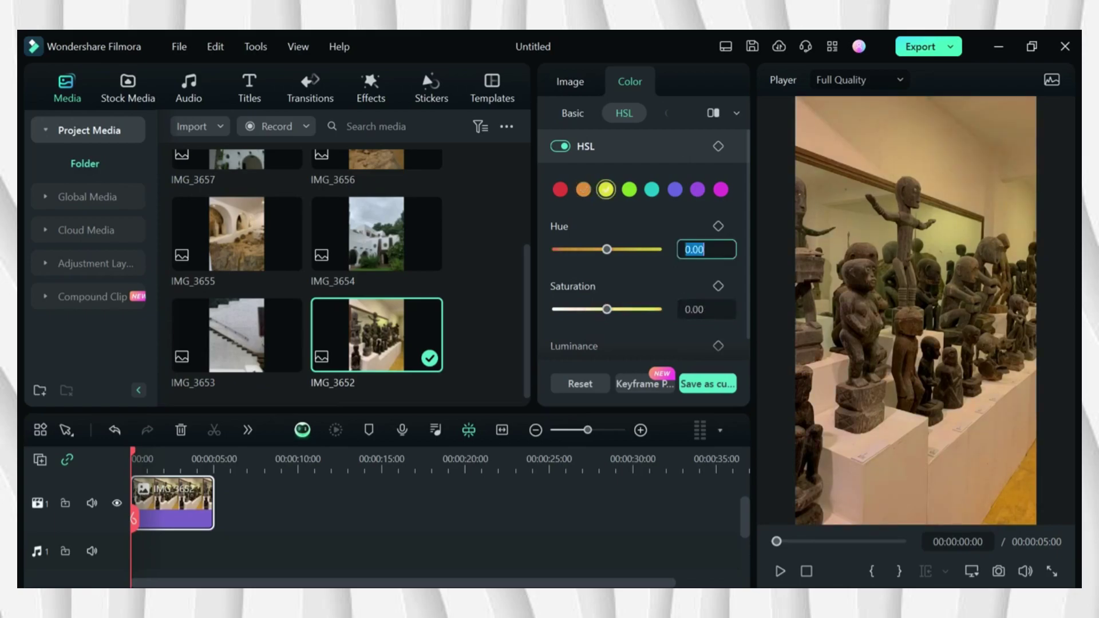
{"action": "left_click", "coordinate": [706, 309]}
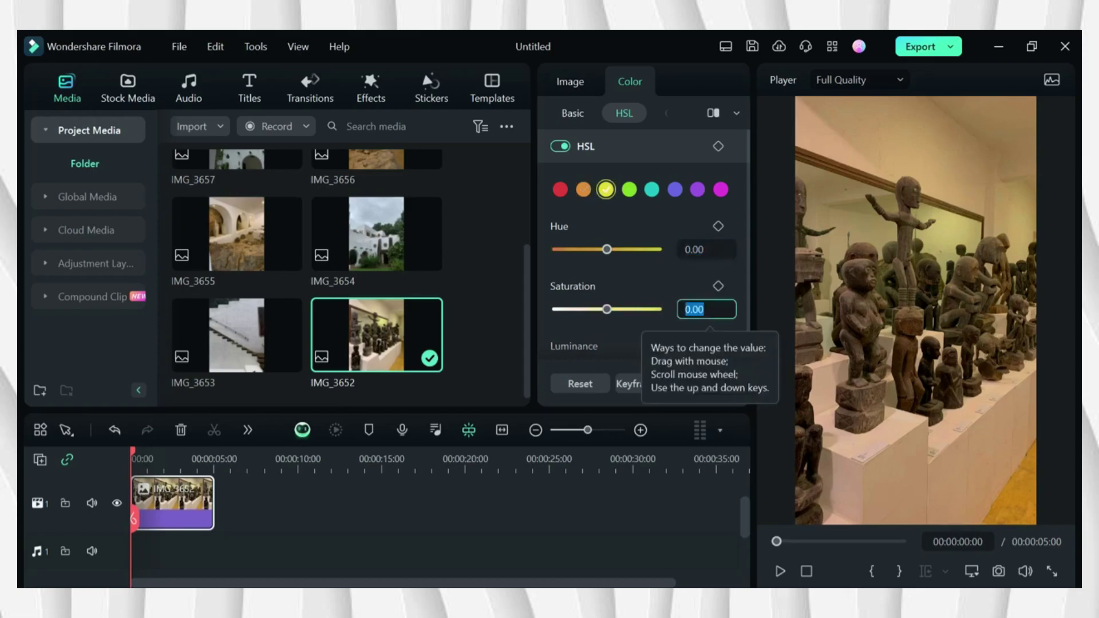
{"action": "type", "text": "-25"}
{"action": "key", "text": "Return"}
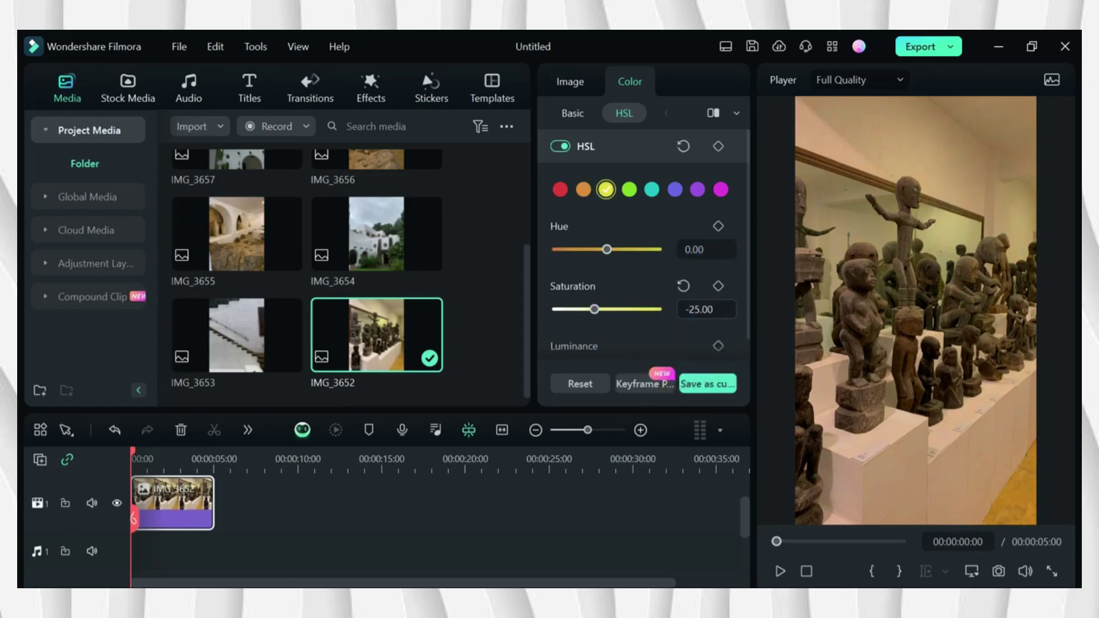
{"action": "scroll", "coordinate": [649, 246], "scroll_direction": "down", "scroll_amount": 1}
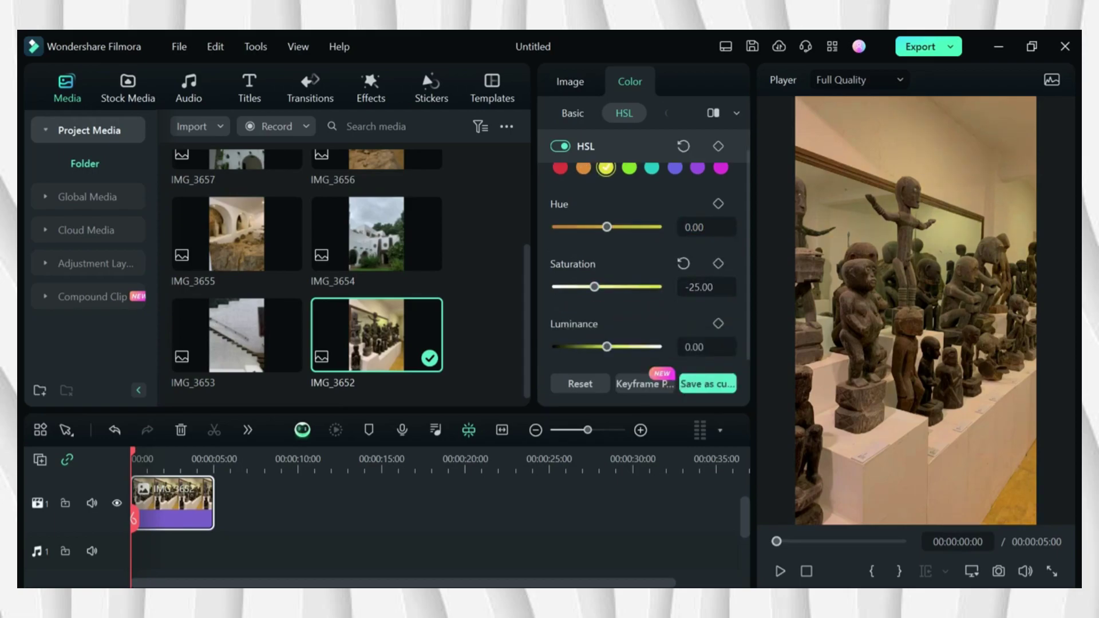
Give the green range Hue -5 and Saturation -10.
{"action": "left_click", "coordinate": [629, 167]}
{"action": "left_click", "coordinate": [694, 227]}
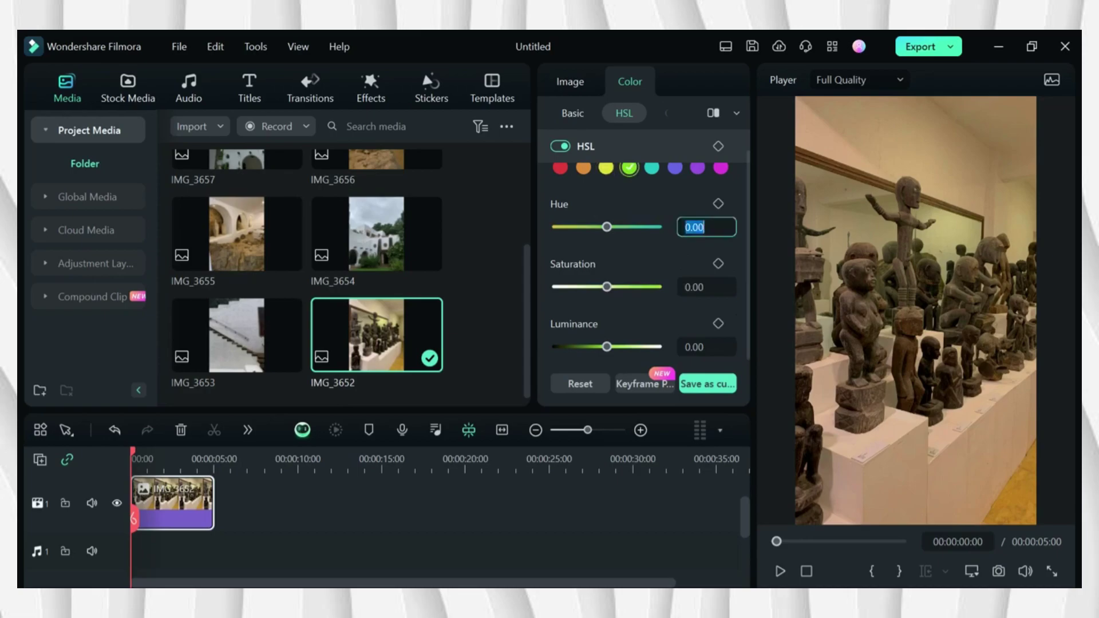
{"action": "type", "text": "-5"}
{"action": "key", "text": "Return"}
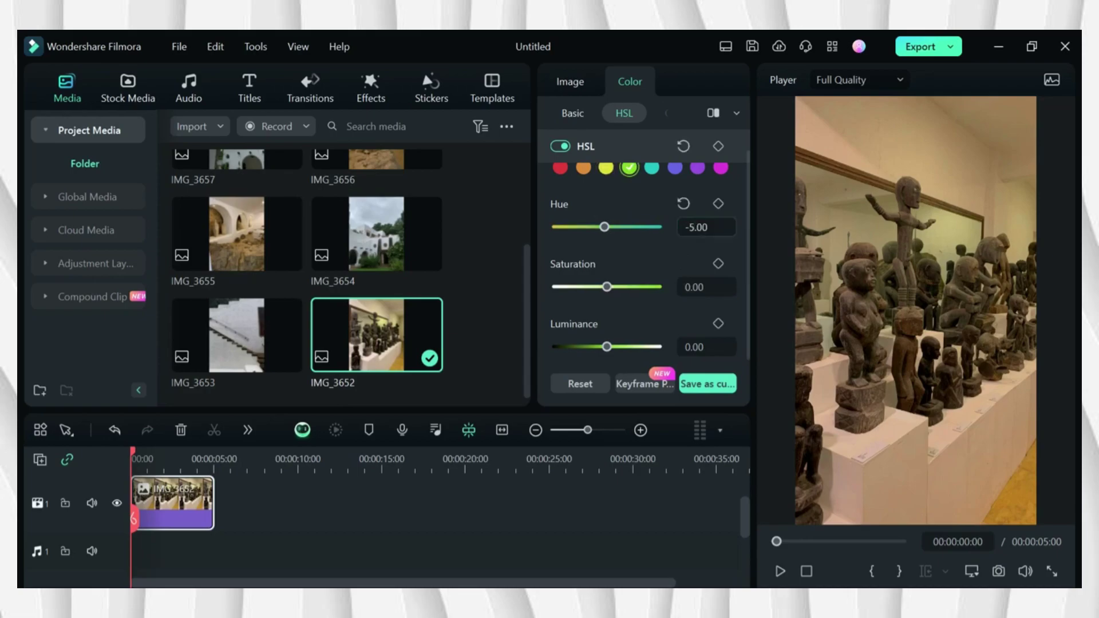
{"action": "left_click", "coordinate": [694, 286]}
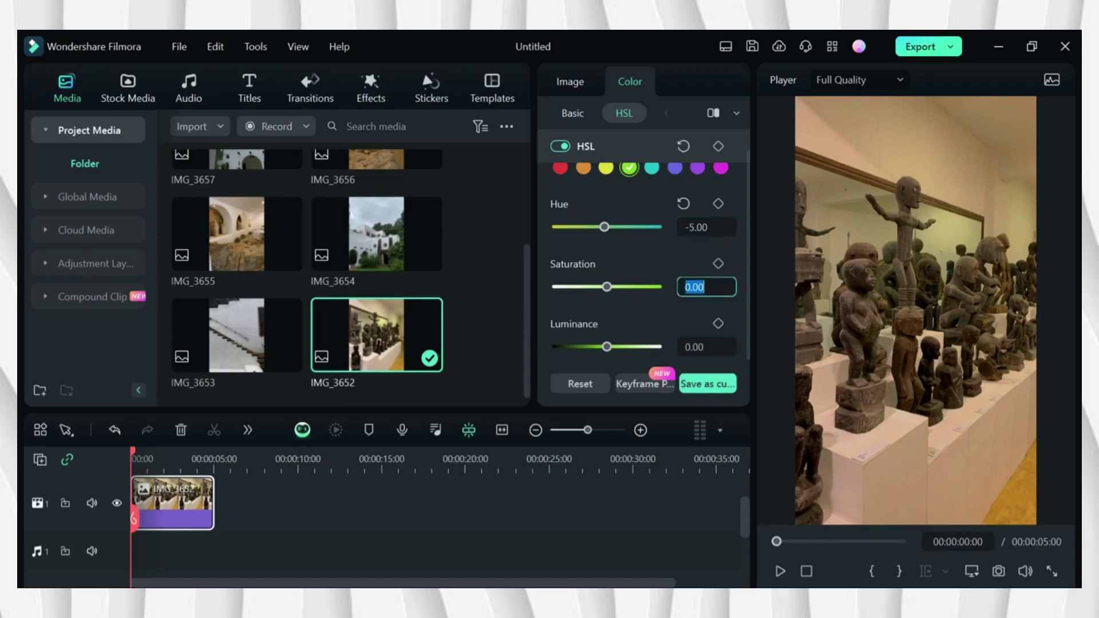
{"action": "type", "text": "-10"}
{"action": "key", "text": "Return"}
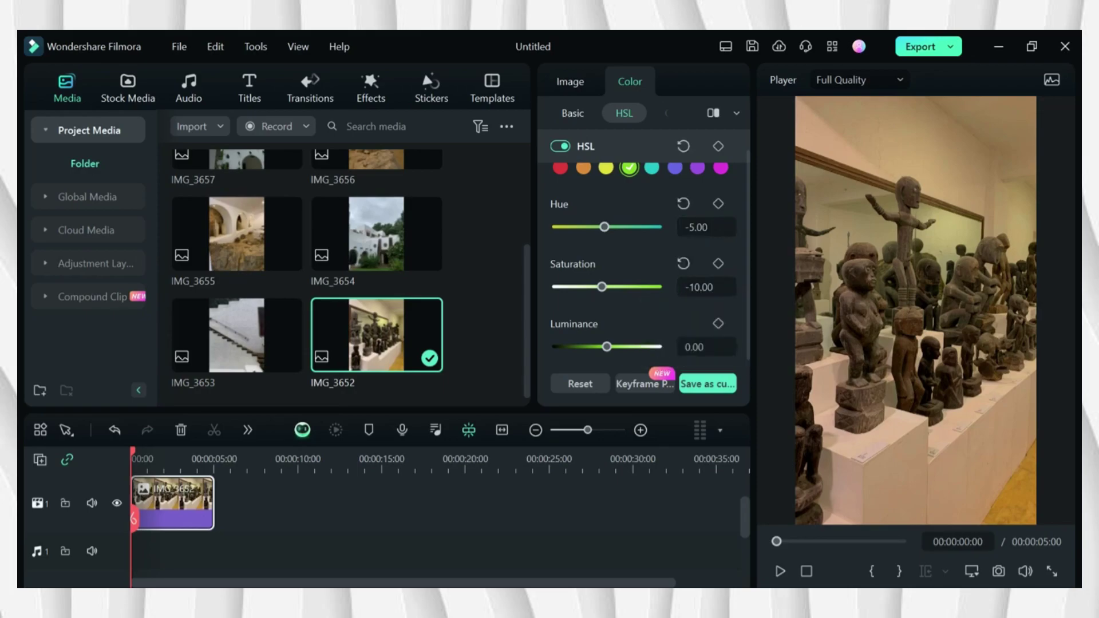
Adjust the cyan range's Saturation, clearing the field for a new value.
{"action": "left_click", "coordinate": [651, 167]}
{"action": "left_click", "coordinate": [694, 287]}
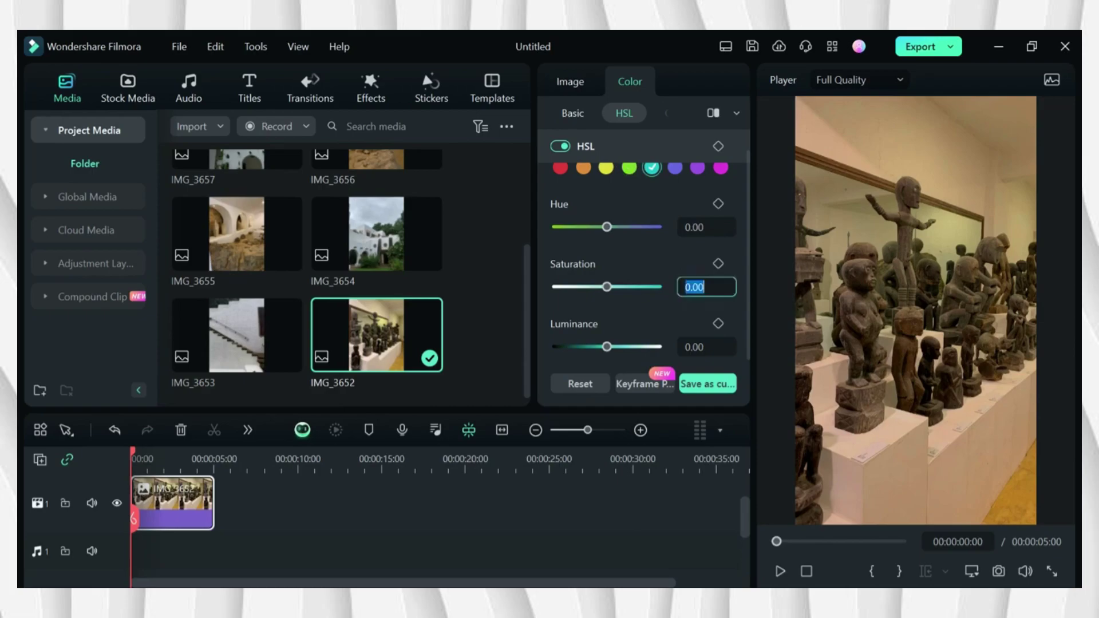
{"action": "left_click_drag", "start_coordinate": [607, 286], "coordinate": [600, 287]}
{"action": "left_click", "coordinate": [706, 287]}
{"action": "key", "text": "End"}
{"action": "key", "text": "BackSpace"}
{"action": "key", "text": "BackSpace"}
{"action": "key", "text": "BackSpace"}
{"action": "key", "text": "BackSpace"}
{"action": "key", "text": "BackSpace"}
Set cyan Saturation to -10 and save the colour settings as custom preset 'wes anderson'.
{"action": "type", "text": "10"}
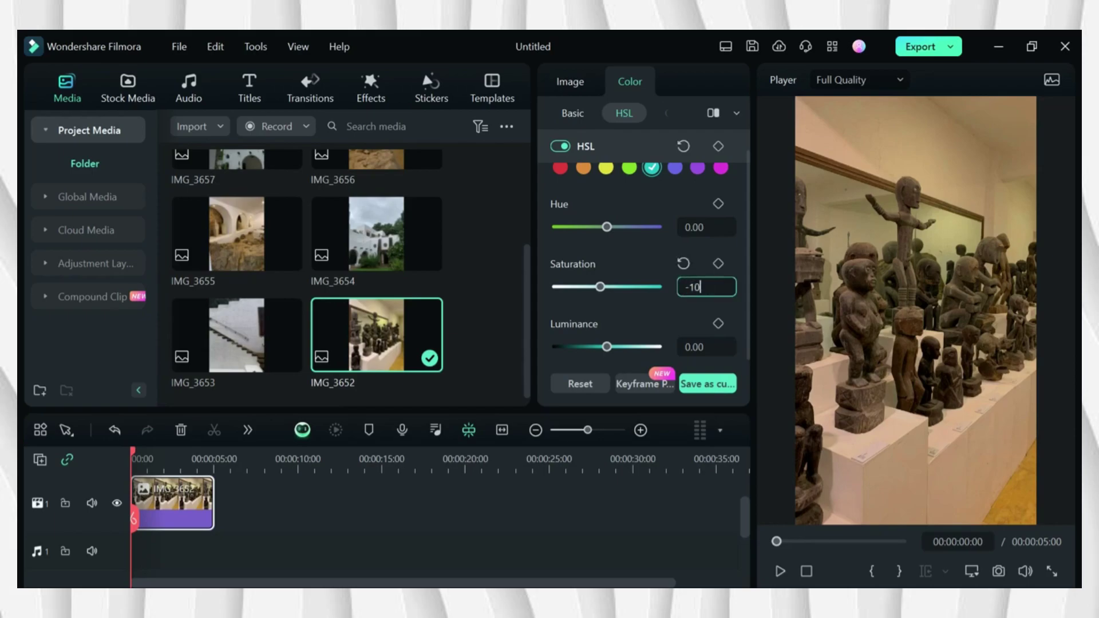
{"action": "key", "text": "Return"}
{"action": "left_click", "coordinate": [708, 384]}
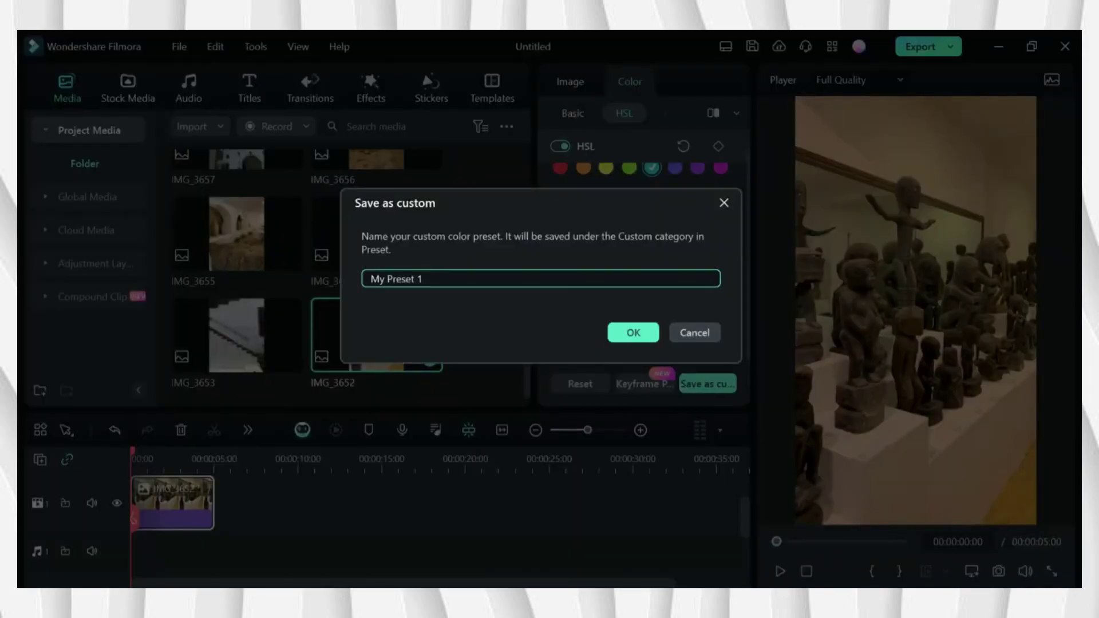
{"action": "key", "text": "ctrl+a"}
{"action": "type", "text": "wes anderson"}
{"action": "left_click", "coordinate": [633, 333]}
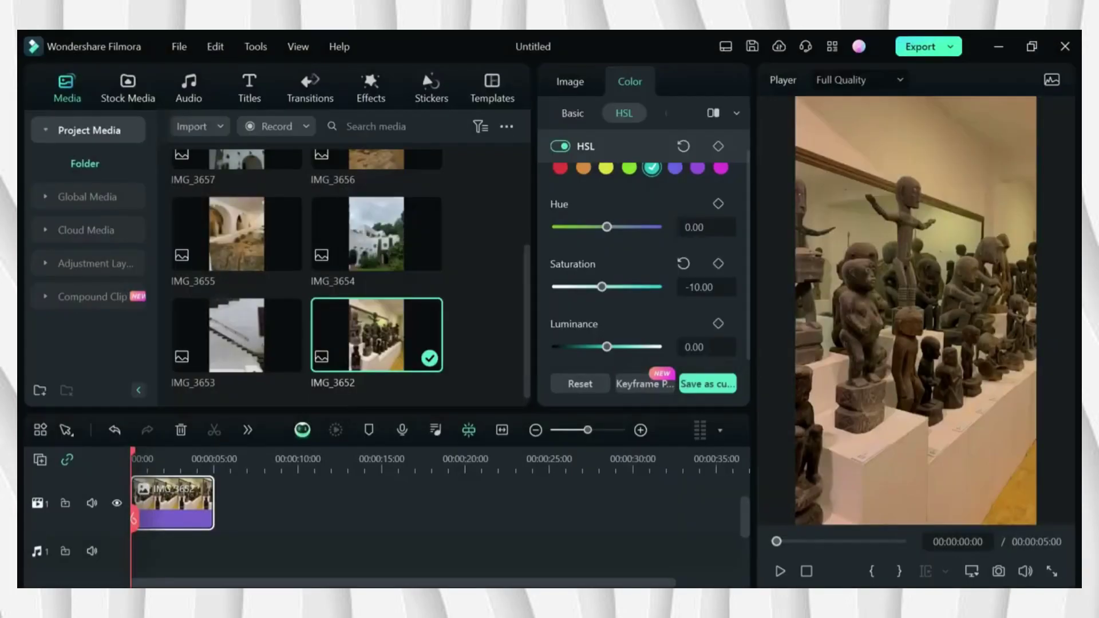
Append IMG_3653, IMG_3654, IMG_3655 and IMG_3656 to the timeline.
{"action": "left_click", "coordinate": [237, 335]}
{"action": "left_click", "coordinate": [290, 358]}
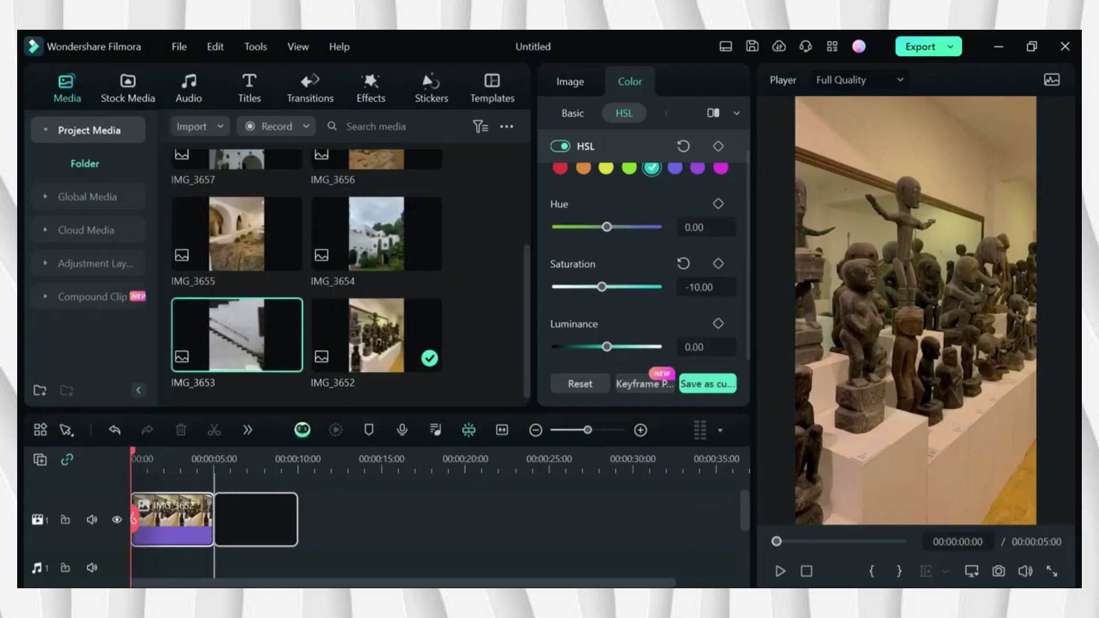
{"action": "left_click", "coordinate": [375, 234]}
{"action": "left_click", "coordinate": [429, 256]}
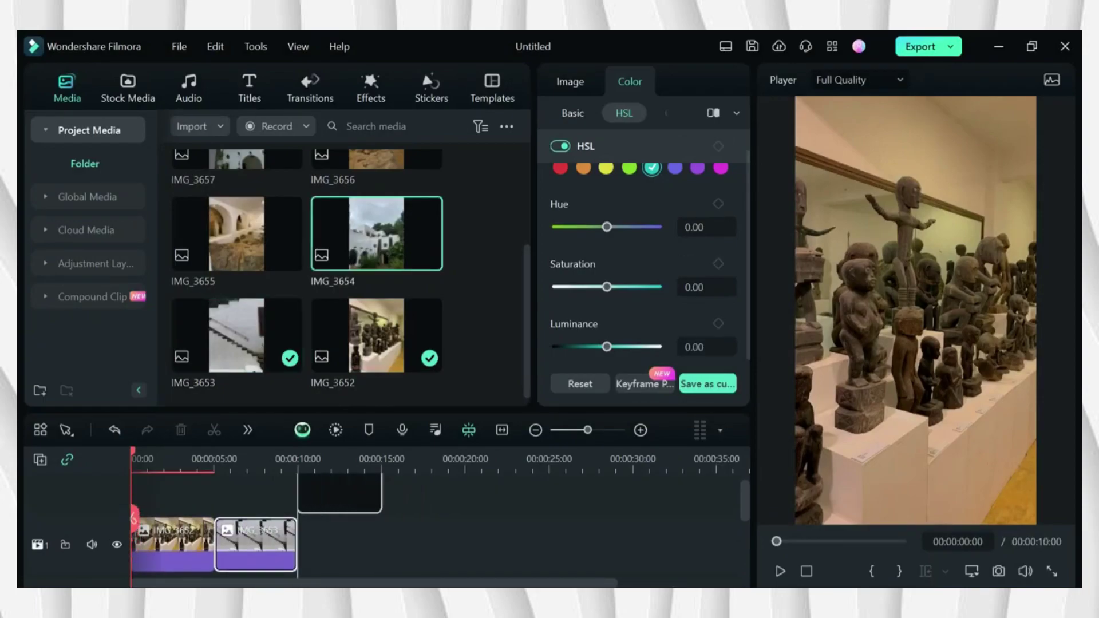
{"action": "left_click", "coordinate": [289, 256]}
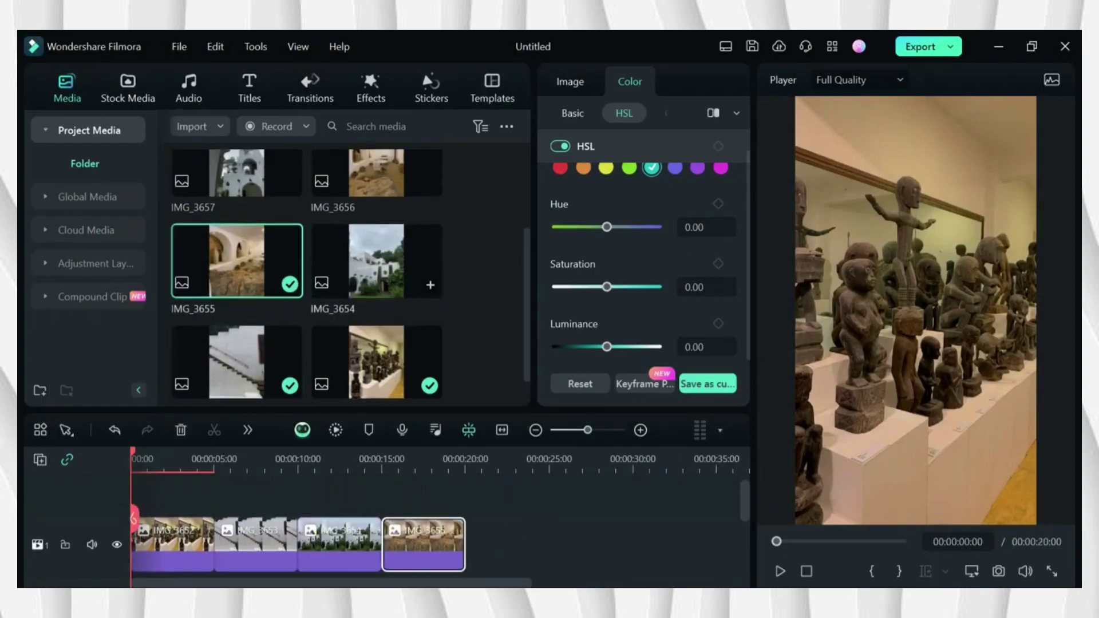
{"action": "scroll", "coordinate": [344, 258], "scroll_direction": "up", "scroll_amount": 3}
{"action": "left_click", "coordinate": [376, 315]}
{"action": "left_click", "coordinate": [429, 338]}
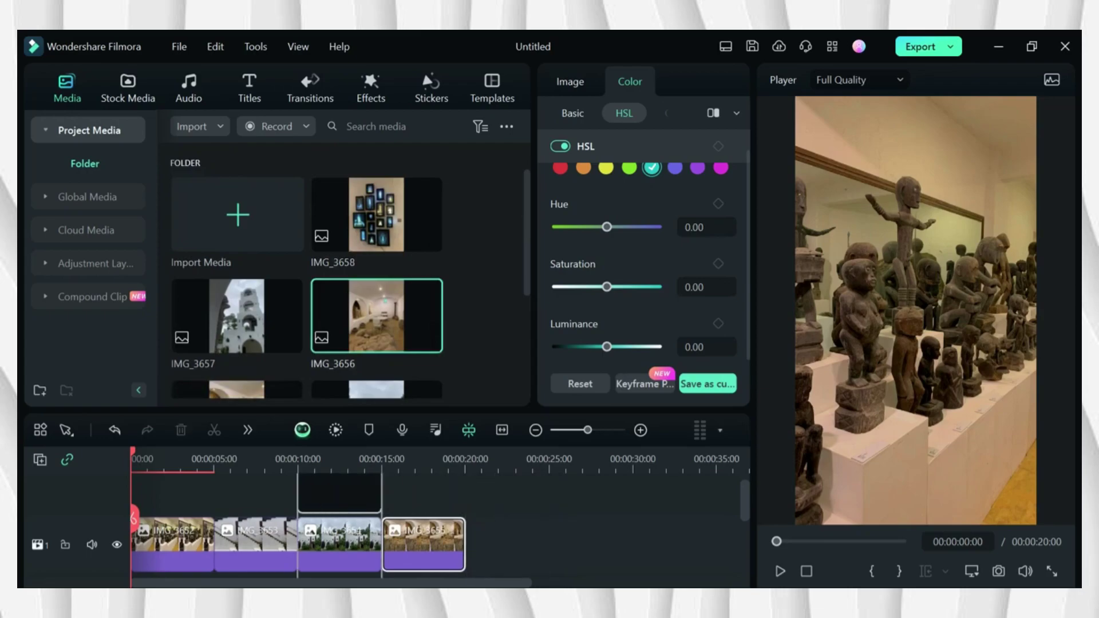
Rearrange the clips on the main track and append IMG_3657 and IMG_3658.
{"action": "left_click_drag", "start_coordinate": [339, 549], "coordinate": [423, 498]}
{"action": "left_click_drag", "start_coordinate": [423, 549], "coordinate": [507, 497]}
{"action": "left_click", "coordinate": [339, 498]}
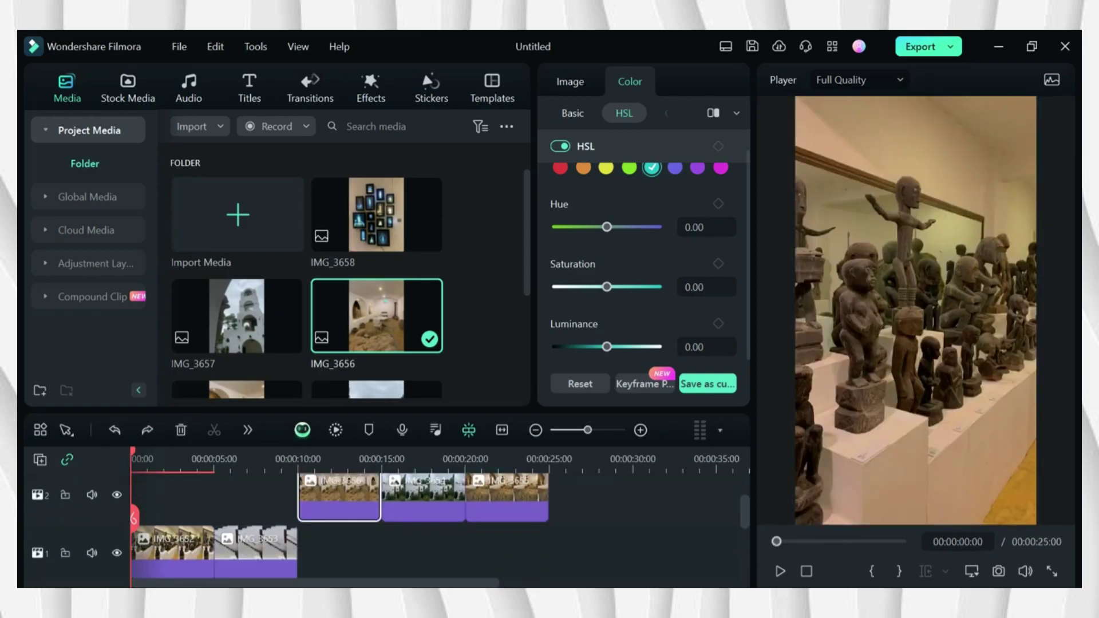
{"action": "left_click_drag", "start_coordinate": [579, 501], "coordinate": [301, 550]}
{"action": "left_click", "coordinate": [290, 340]}
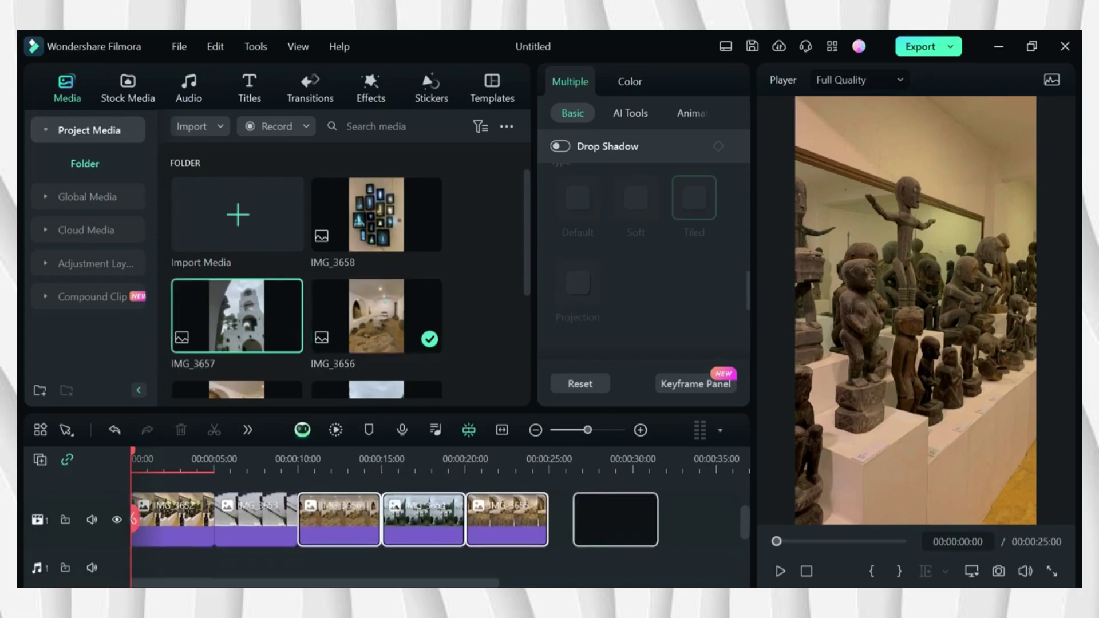
{"action": "left_click", "coordinate": [429, 238]}
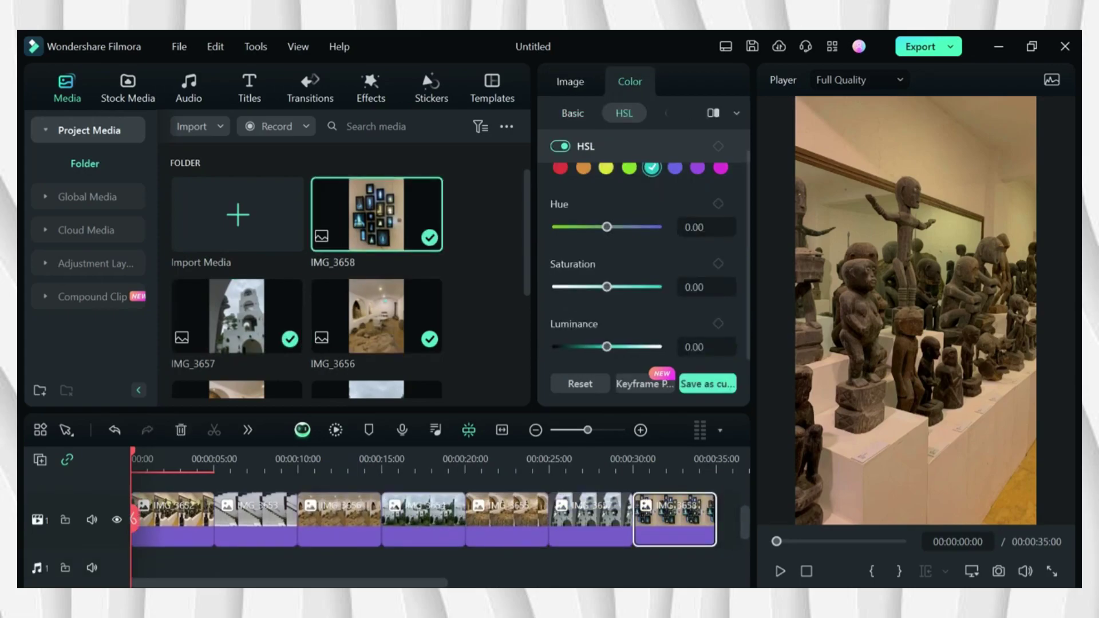
{"action": "left_click", "coordinate": [254, 458]}
{"action": "left_click", "coordinate": [274, 509]}
Select the last clip, IMG_3658, and apply the wes anderson preset to it.
{"action": "right_click", "coordinate": [275, 509]}
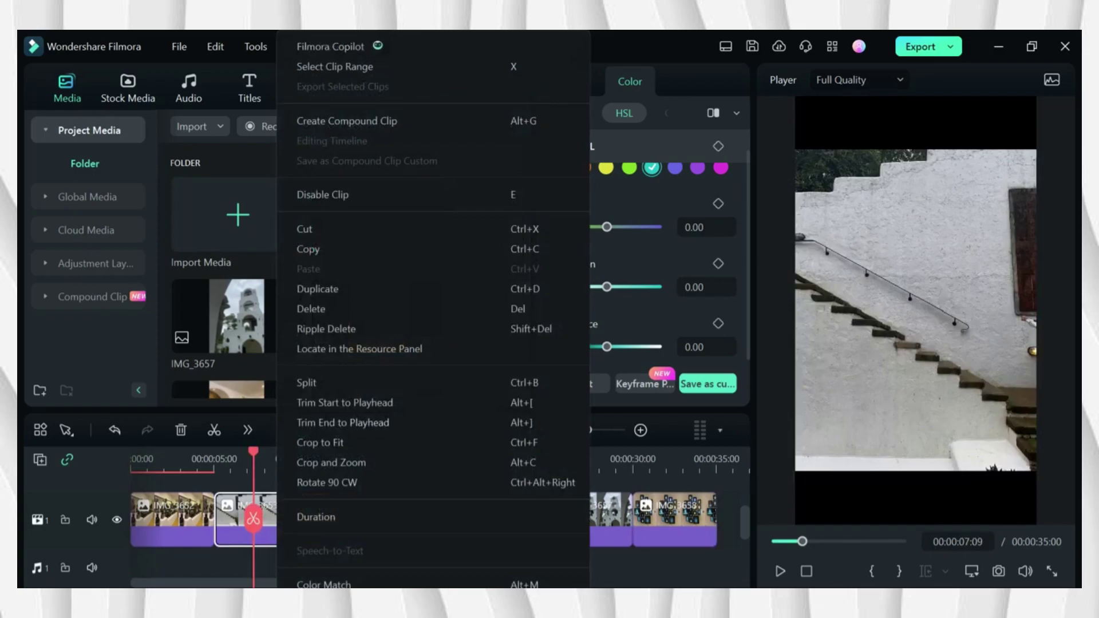
{"action": "key", "text": "Escape"}
{"action": "left_click", "coordinate": [339, 515]}
{"action": "left_click", "coordinate": [424, 514]}
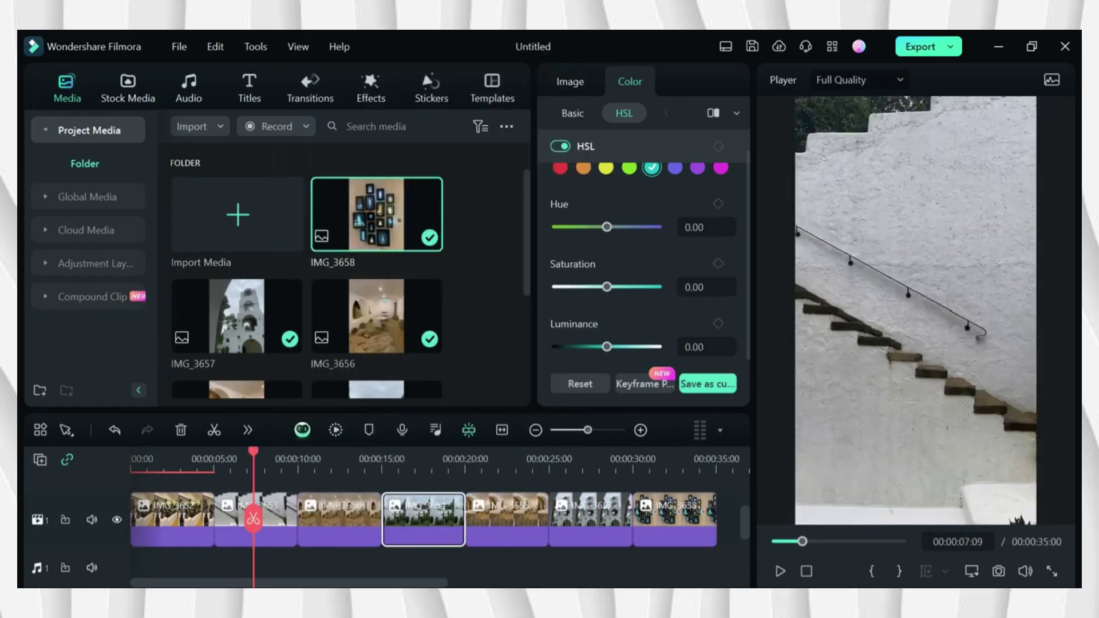
{"action": "left_click", "coordinate": [421, 461]}
{"action": "left_click", "coordinate": [506, 532]}
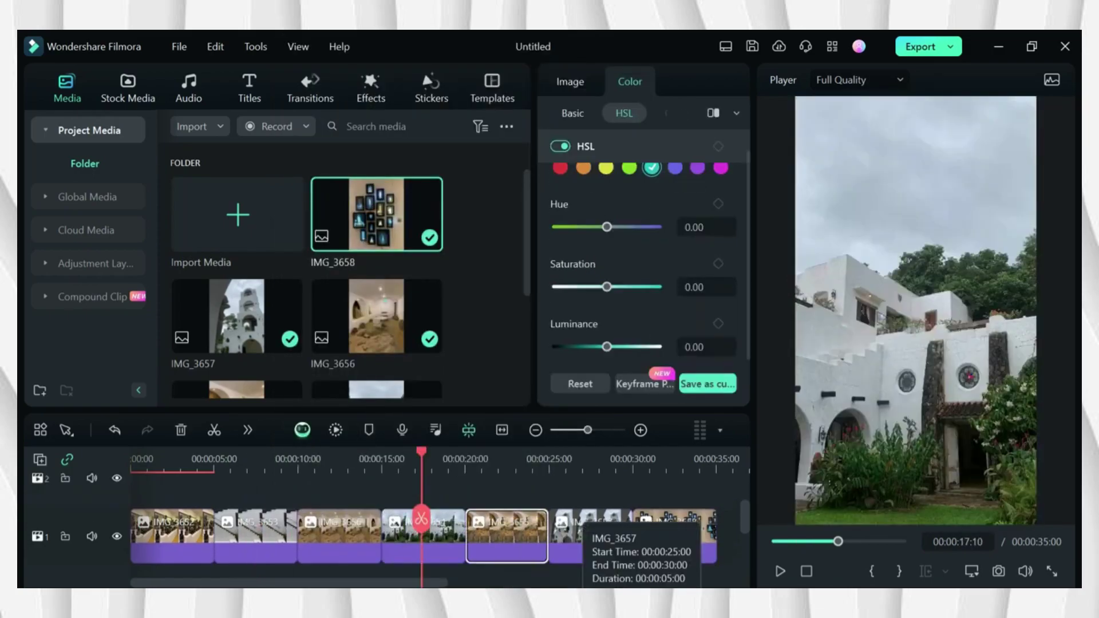
{"action": "left_click", "coordinate": [674, 532]}
{"action": "left_click", "coordinate": [657, 460]}
{"action": "left_click", "coordinate": [657, 529]}
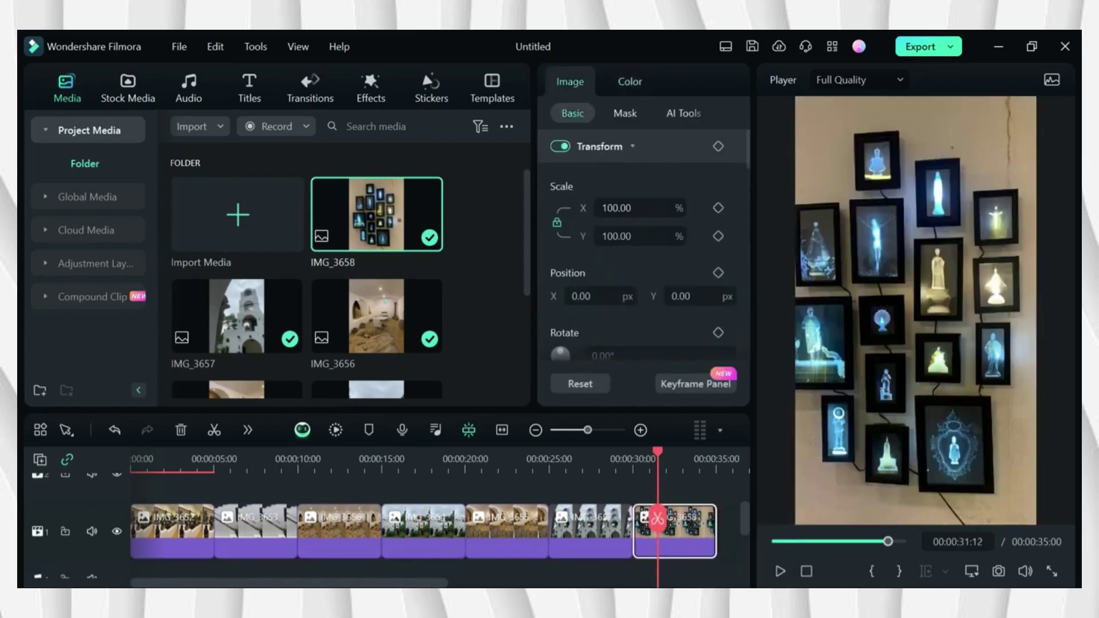
{"action": "left_click", "coordinate": [639, 167]}
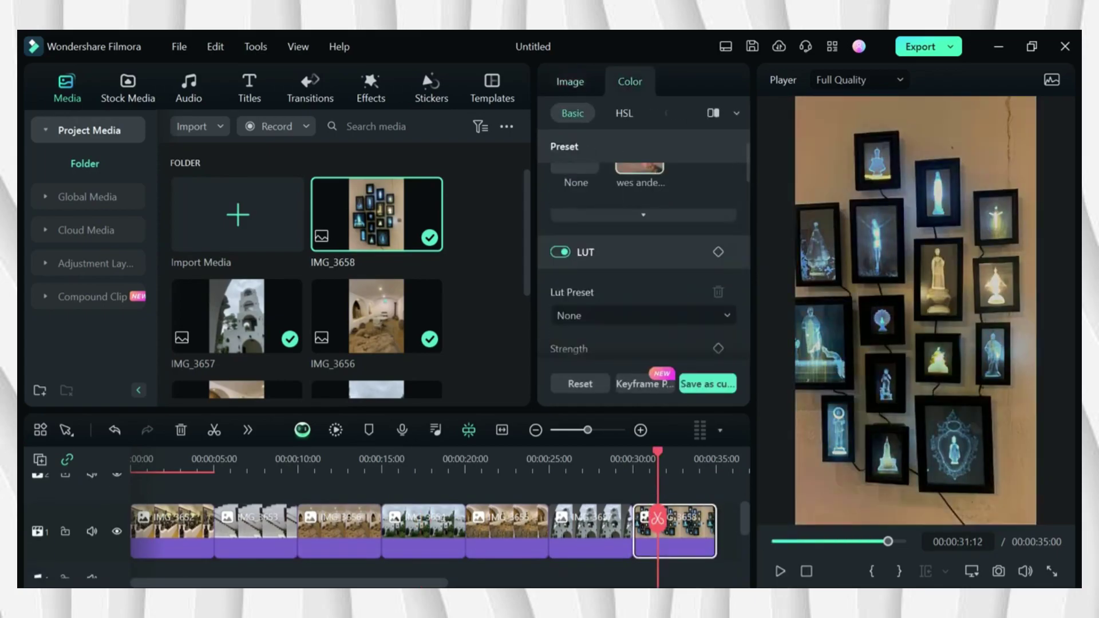
Select the IMG_3657 and IMG_3655 clips on the timeline.
{"action": "left_click", "coordinate": [597, 517]}
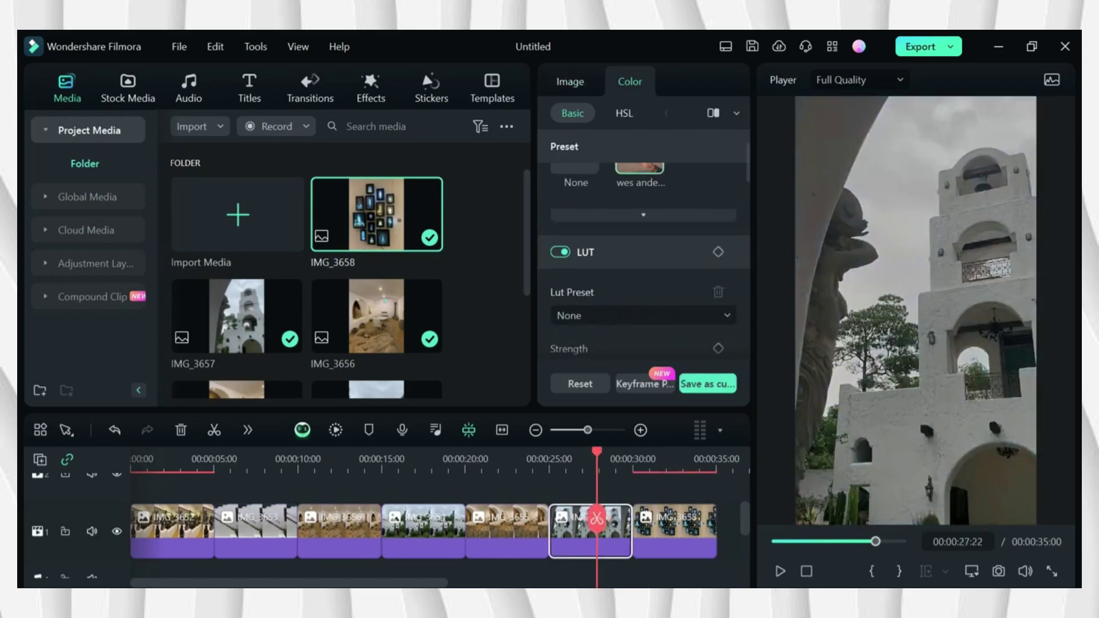
{"action": "left_click", "coordinate": [494, 518]}
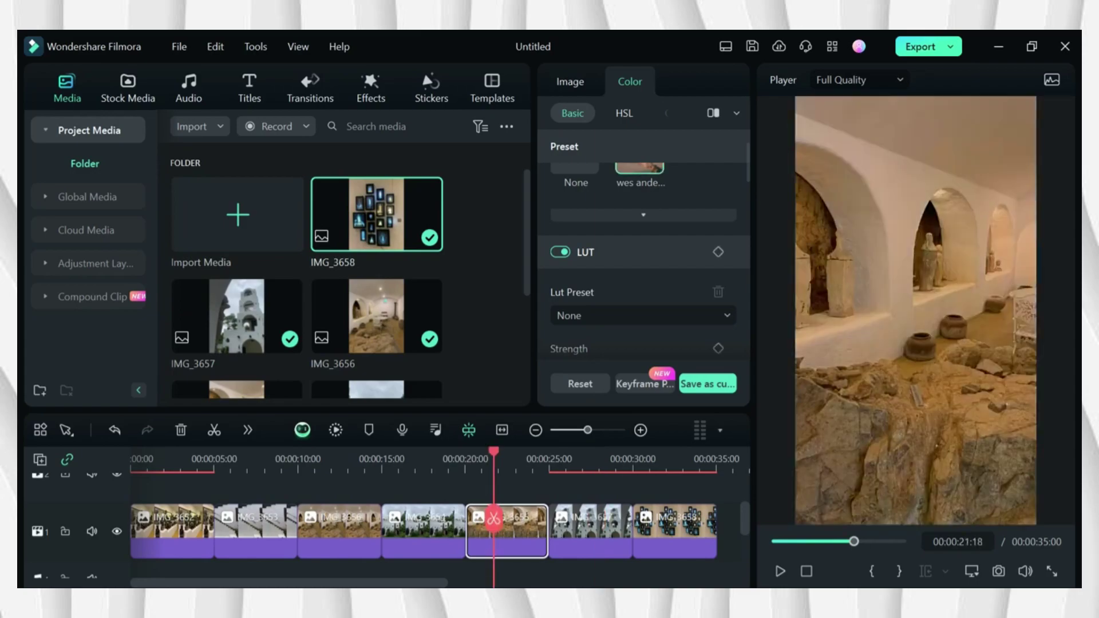
{"action": "left_click", "coordinate": [584, 518]}
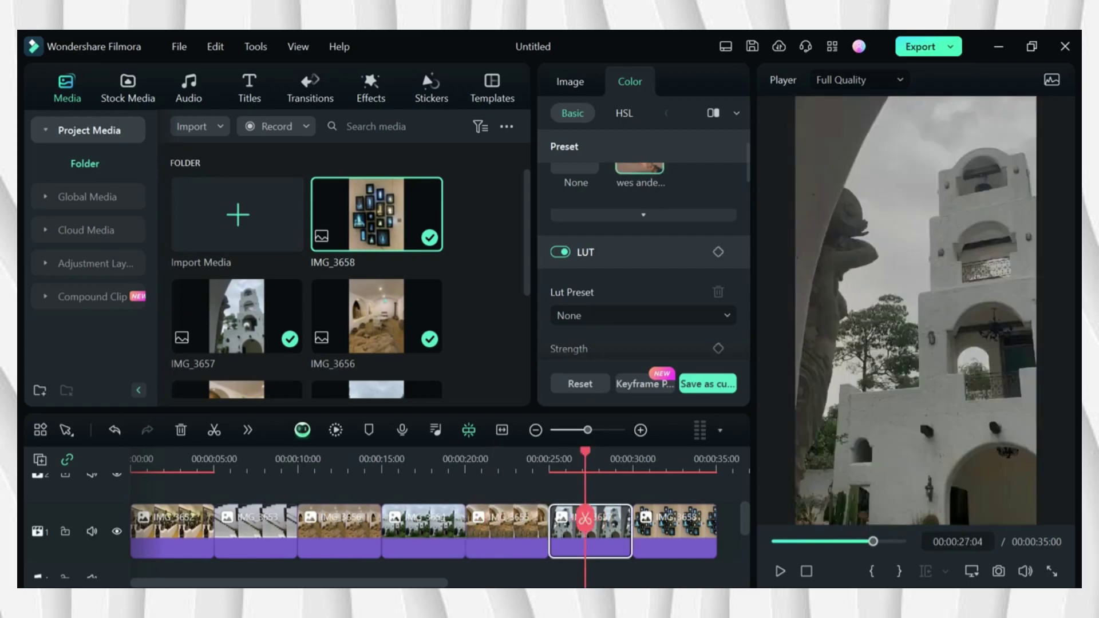
Warm IMG_3657 and IMG_3654 to Temperature 93.
{"action": "scroll", "coordinate": [644, 249], "scroll_direction": "down", "scroll_amount": 5}
{"action": "scroll", "coordinate": [644, 248], "scroll_direction": "up", "scroll_amount": 1}
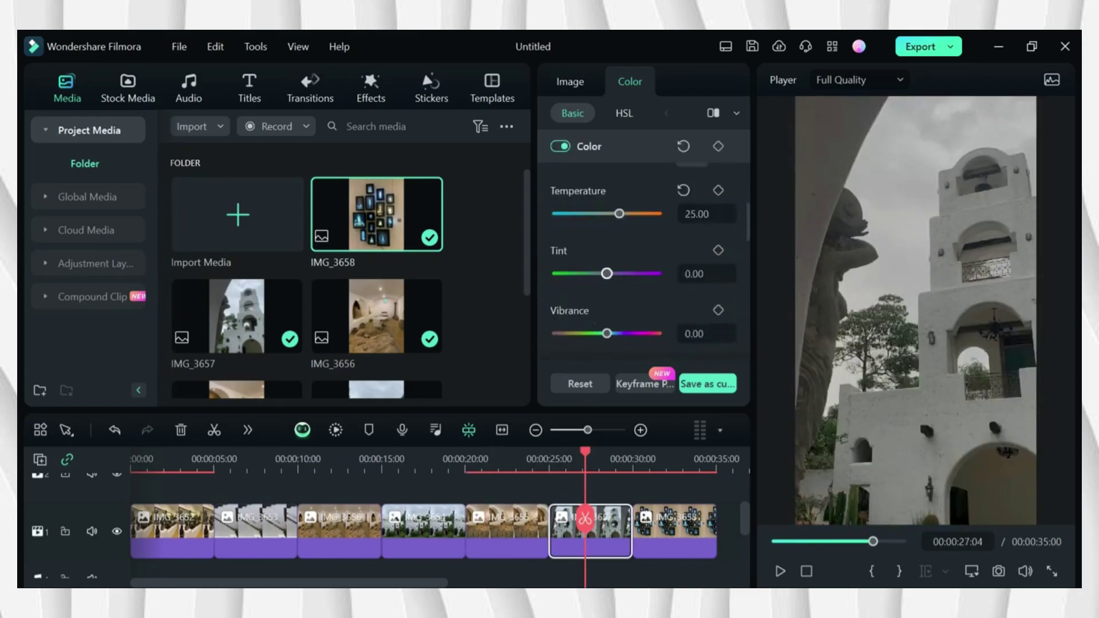
{"action": "left_click_drag", "start_coordinate": [620, 213], "coordinate": [653, 213]}
{"action": "left_click", "coordinate": [430, 457]}
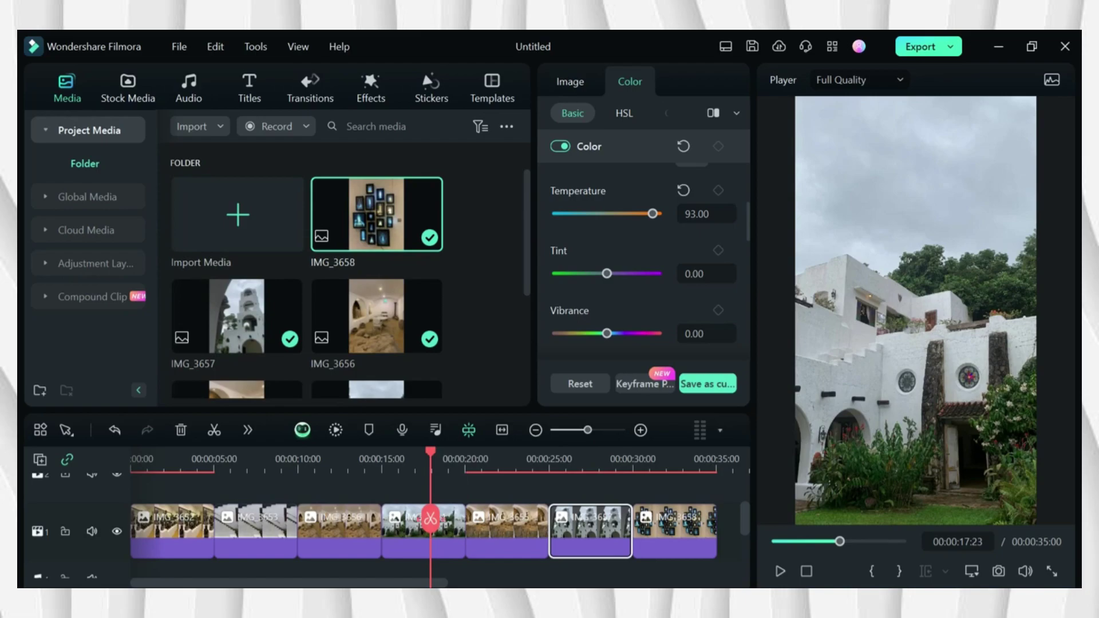
{"action": "left_click", "coordinate": [423, 532]}
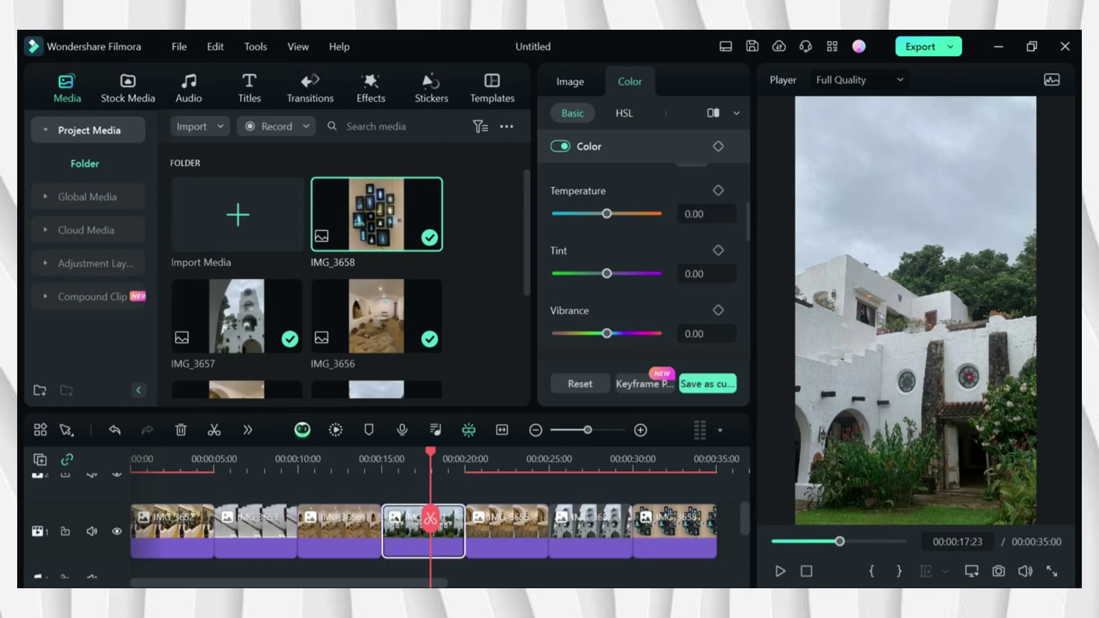
{"action": "scroll", "coordinate": [643, 241], "scroll_direction": "down", "scroll_amount": 5}
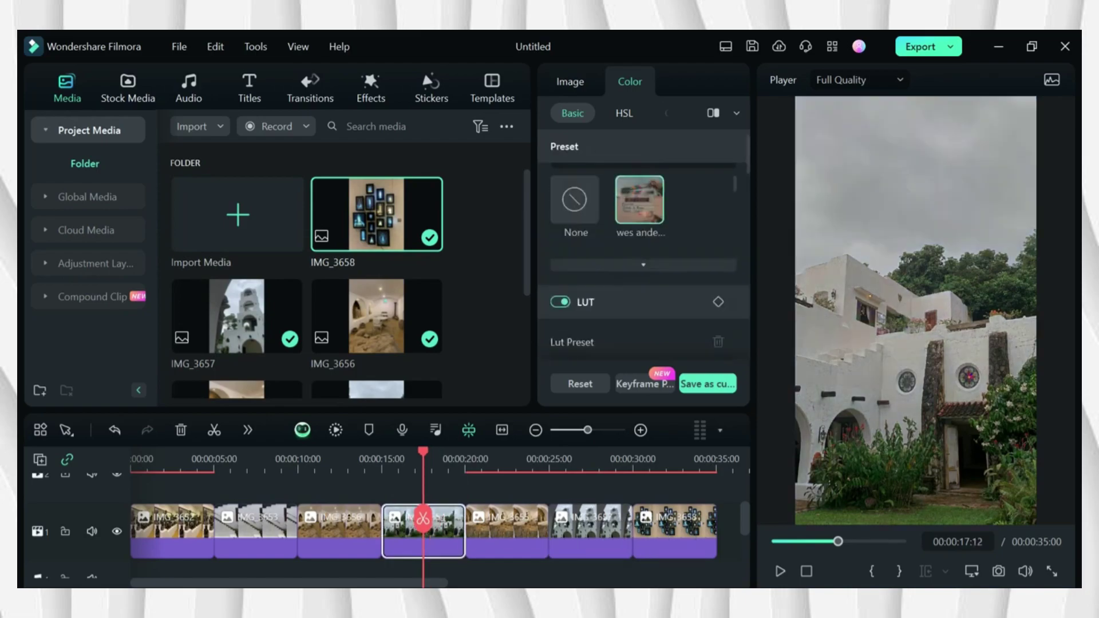
{"action": "scroll", "coordinate": [635, 209], "scroll_direction": "down", "scroll_amount": 4}
{"action": "scroll", "coordinate": [643, 240], "scroll_direction": "down", "scroll_amount": 3}
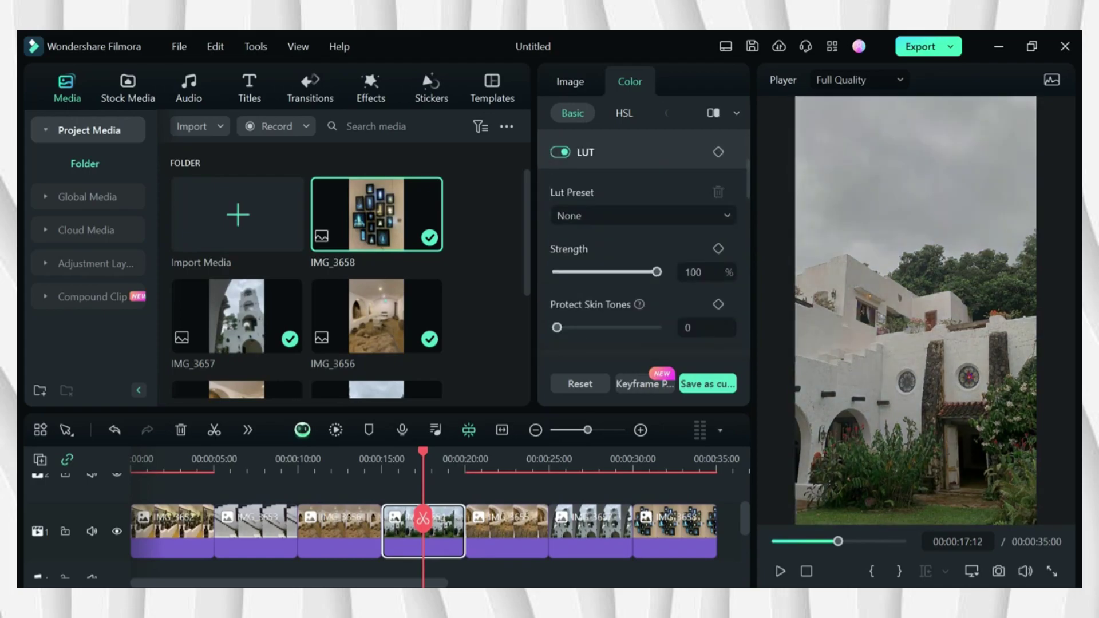
{"action": "scroll", "coordinate": [643, 241], "scroll_direction": "down", "scroll_amount": 2}
{"action": "left_click", "coordinate": [697, 313]}
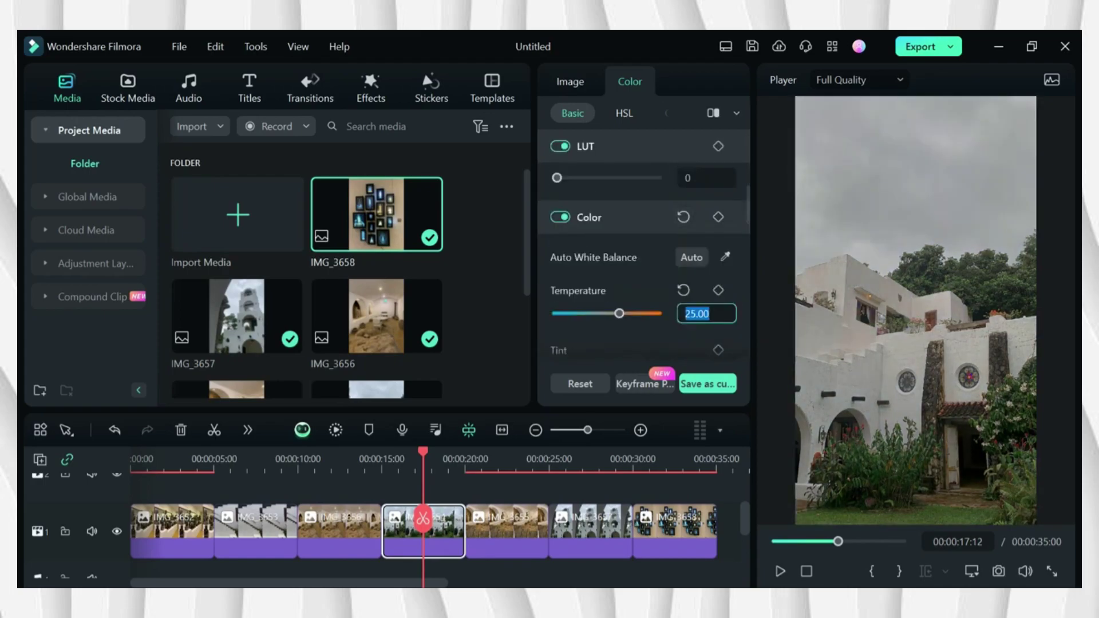
{"action": "type", "text": "93"}
{"action": "key", "text": "Return"}
Apply the saved wes anderson custom preset to IMG_3656.
{"action": "left_click", "coordinate": [342, 459]}
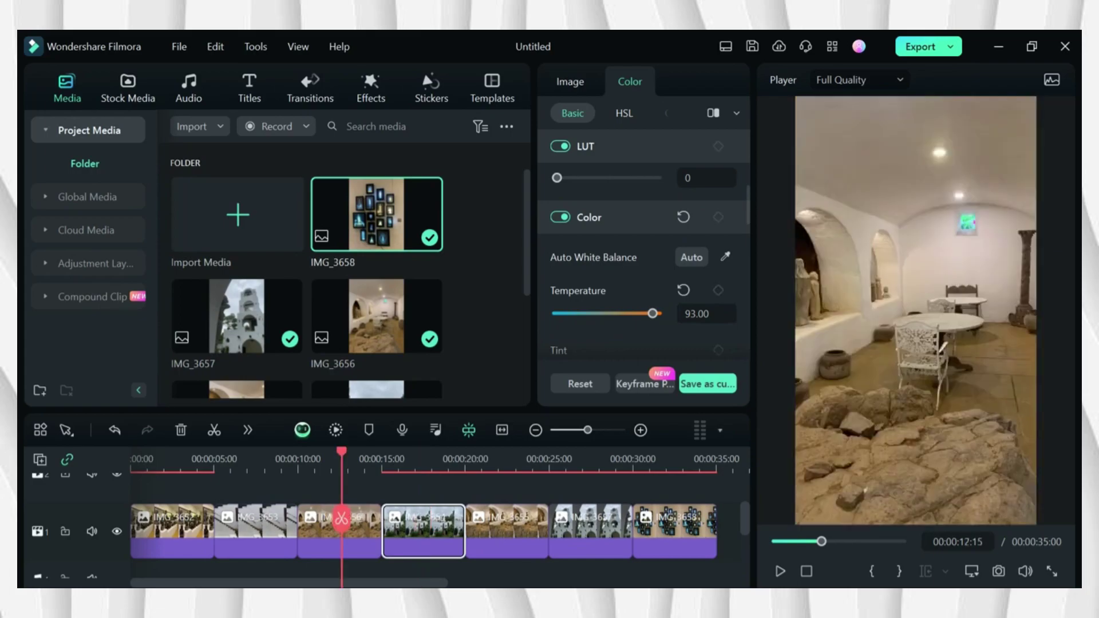
{"action": "left_click_drag", "start_coordinate": [342, 518], "coordinate": [368, 517]}
{"action": "left_click", "coordinate": [361, 522]}
{"action": "scroll", "coordinate": [639, 217], "scroll_direction": "down", "scroll_amount": 3}
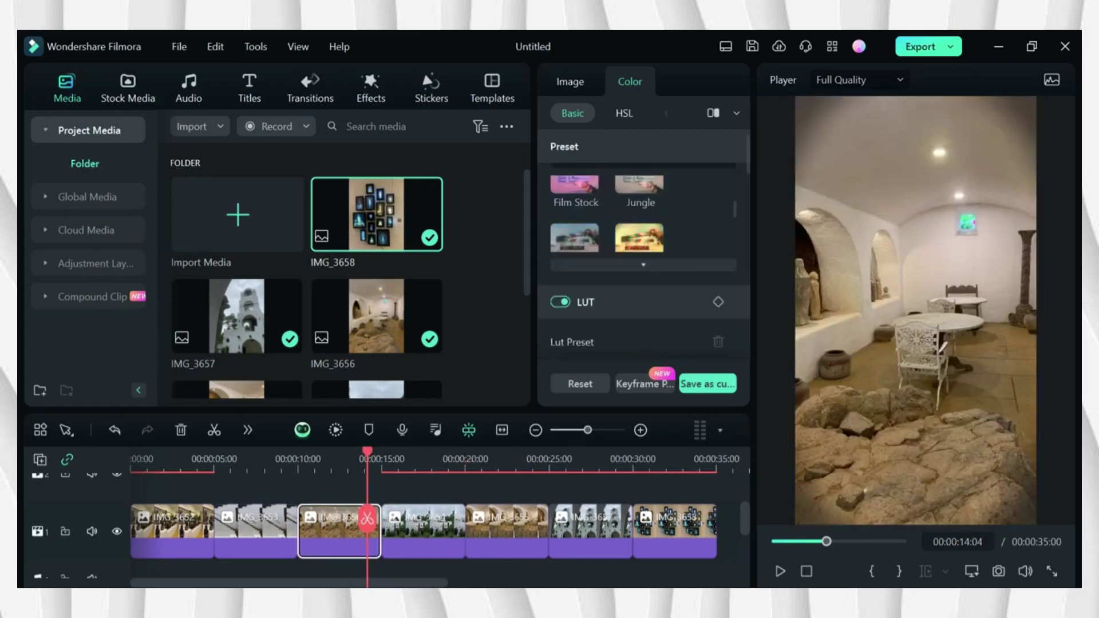
{"action": "scroll", "coordinate": [640, 218], "scroll_direction": "up", "scroll_amount": 3}
{"action": "left_click", "coordinate": [639, 199]}
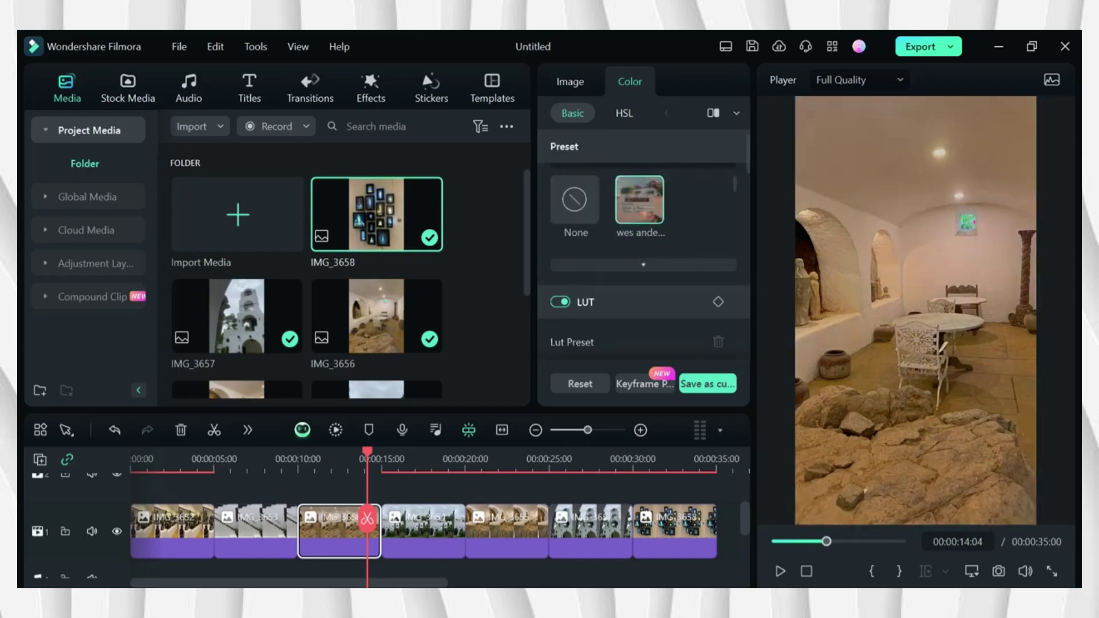
Set IMG_3653's Temperature to 93 and return the playhead to the first photo.
{"action": "left_click", "coordinate": [243, 518]}
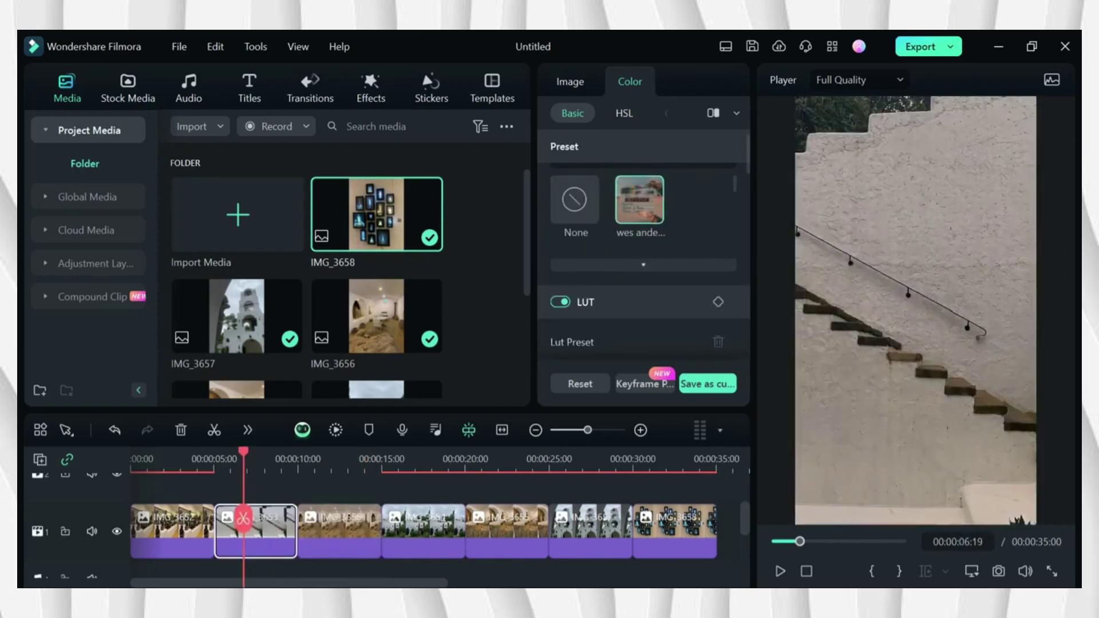
{"action": "left_click", "coordinate": [696, 263]}
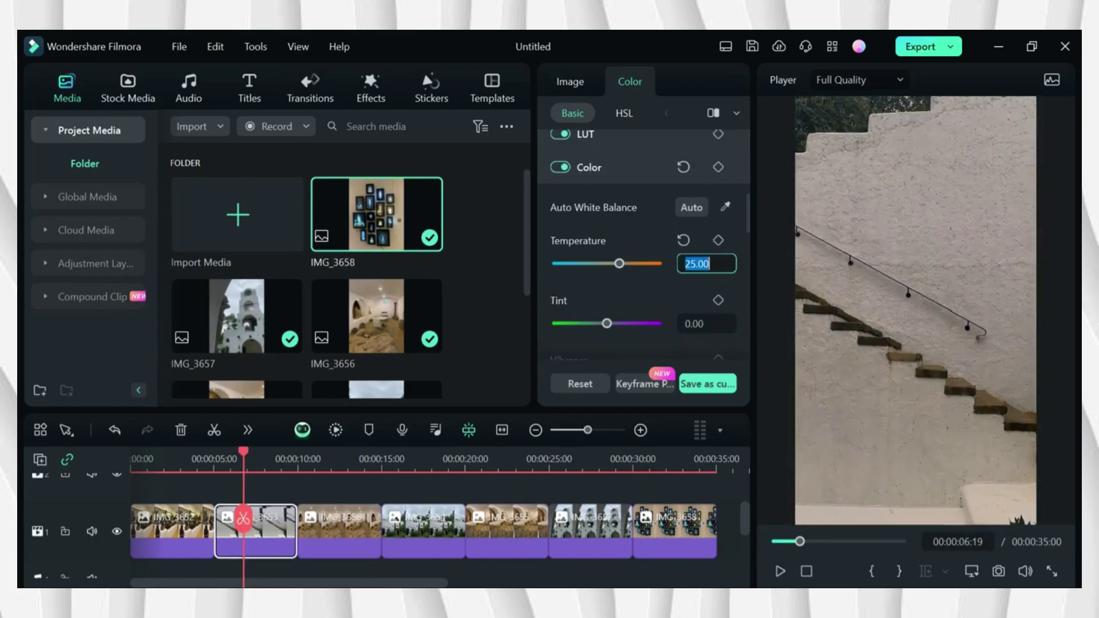
{"action": "type", "text": "93"}
{"action": "key", "text": "Return"}
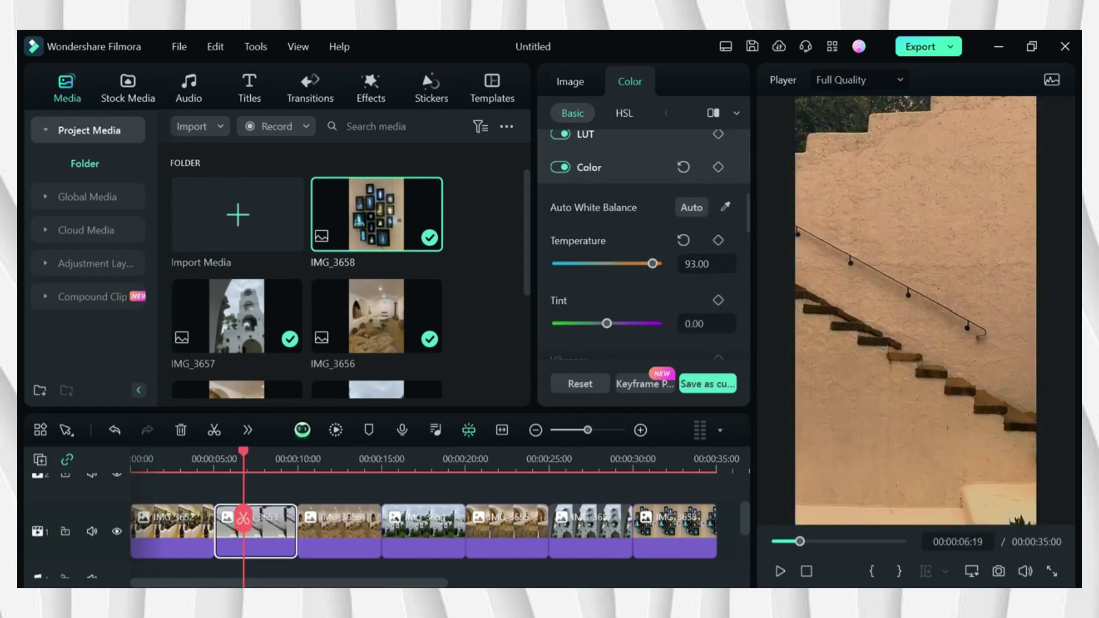
{"action": "left_click_drag", "start_coordinate": [244, 518], "coordinate": [175, 518]}
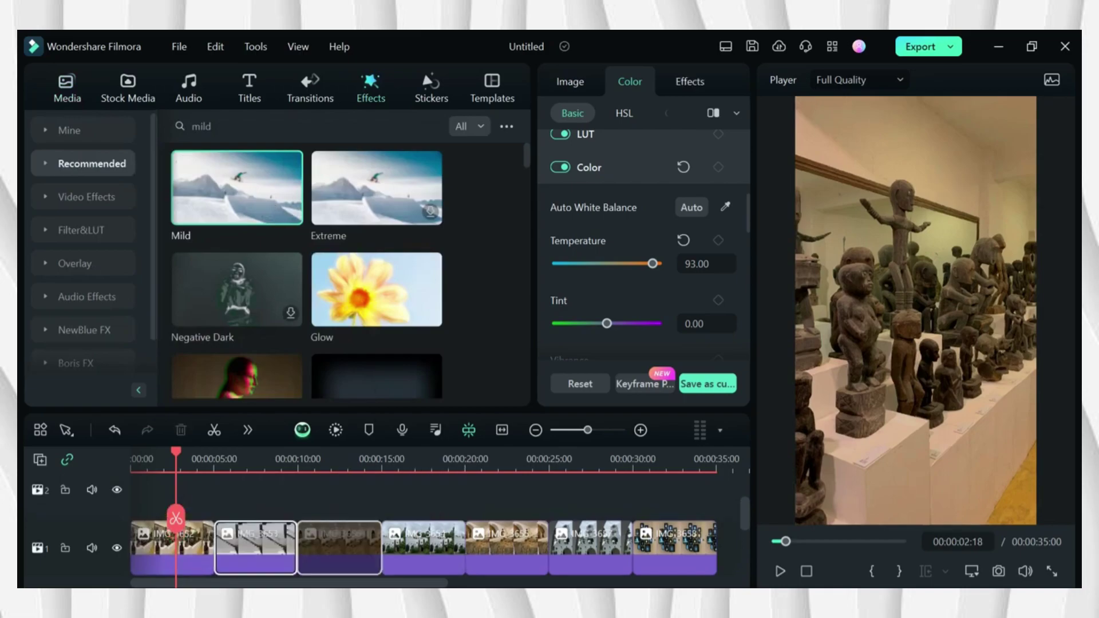
Apply the Mild shake effect to the photo clips and undo the stray Mild clip insert.
{"action": "left_click_drag", "start_coordinate": [237, 188], "coordinate": [506, 553]}
{"action": "key", "text": "ctrl+z"}
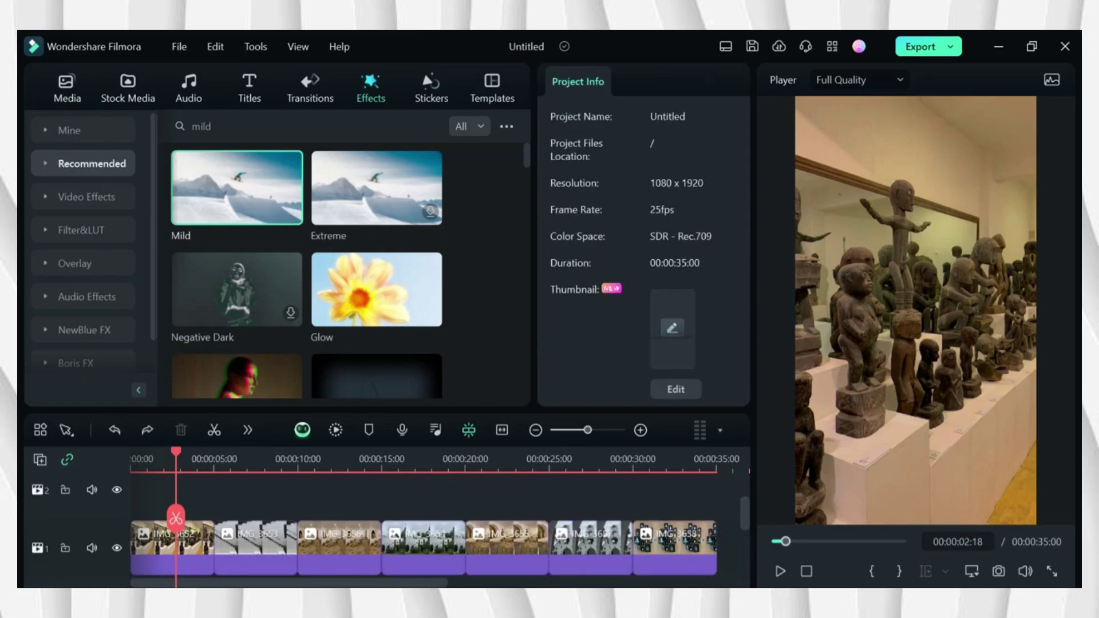
{"action": "left_click", "coordinate": [506, 547]}
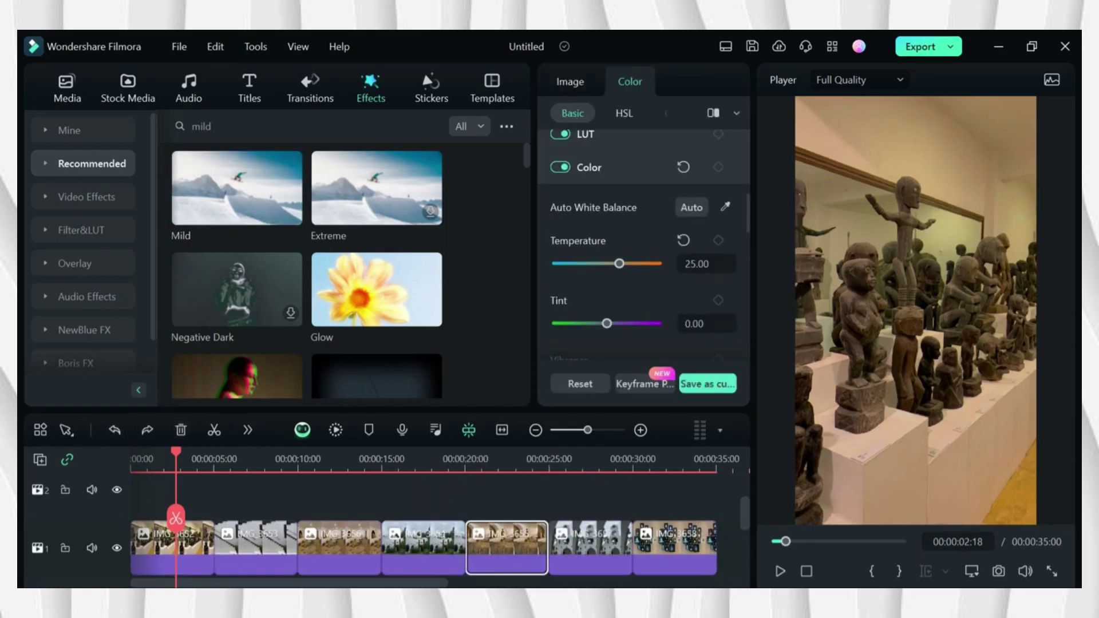
{"action": "key", "text": "ctrl+y"}
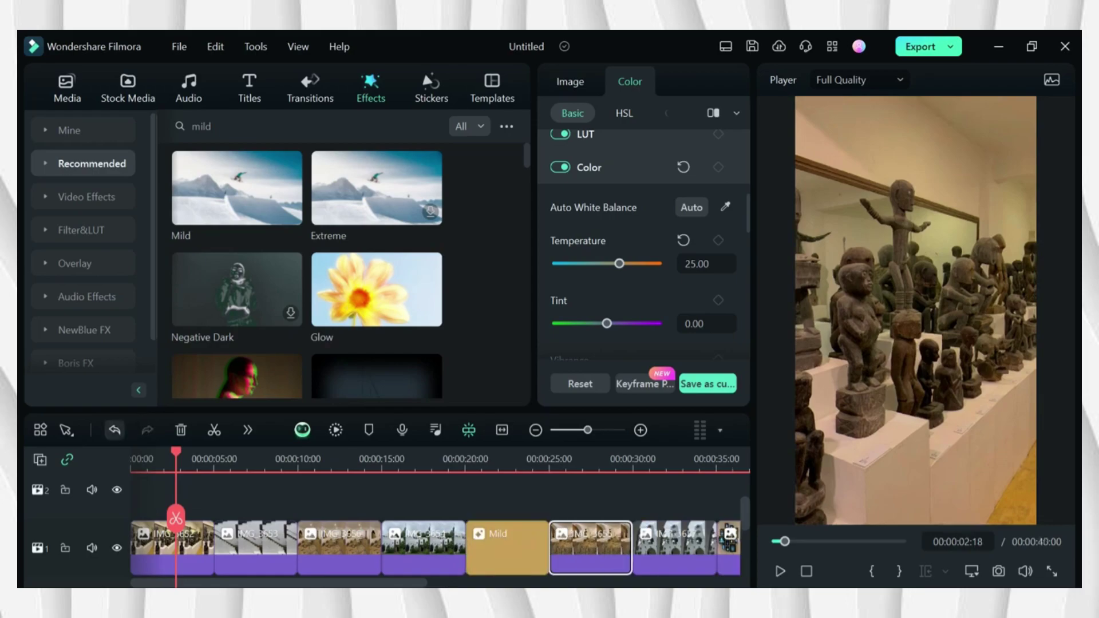
{"action": "key", "text": "ctrl+z"}
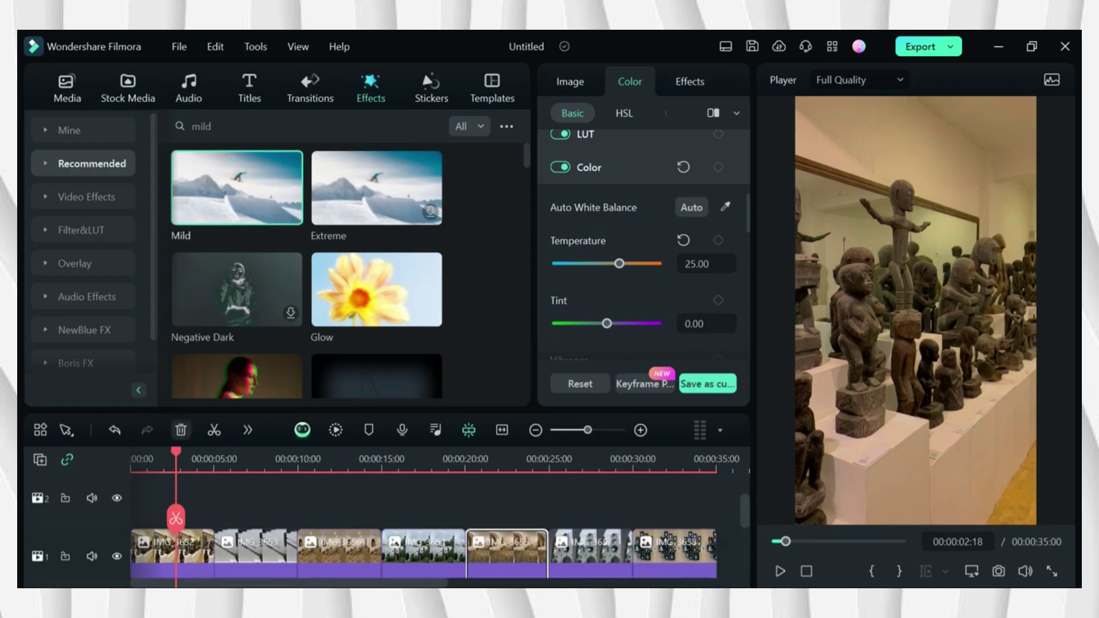
Preview the opening shake, then lower IMG_3652's Mild Frequency to 0.25.
{"action": "key", "text": "Home"}
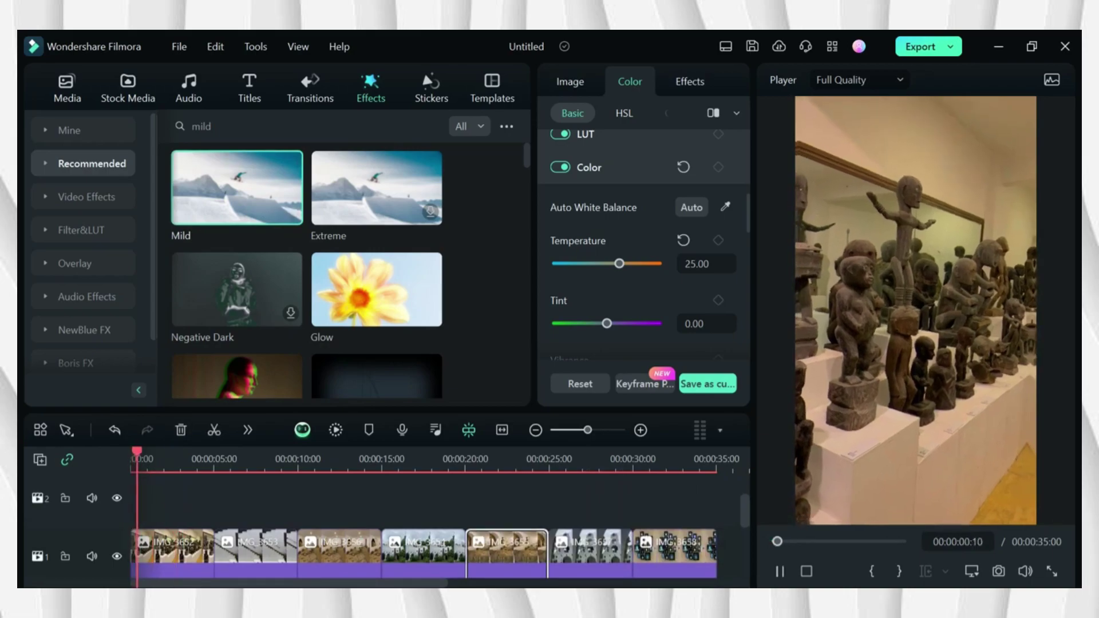
{"action": "key", "text": "space"}
{"action": "left_click", "coordinate": [183, 546]}
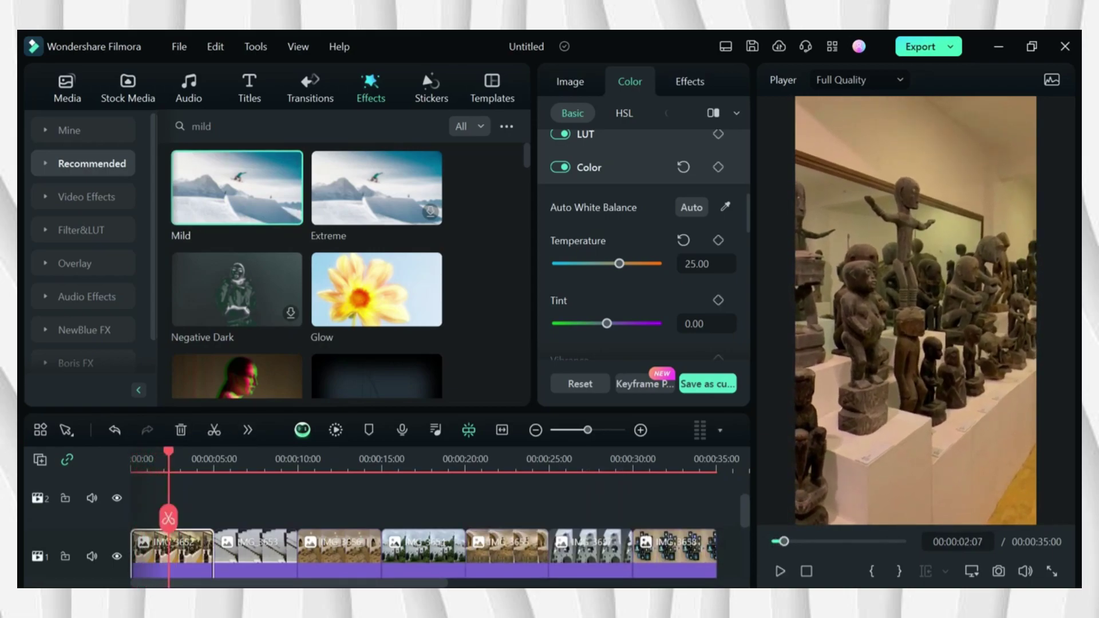
{"action": "left_click", "coordinate": [690, 81]}
{"action": "left_click_drag", "start_coordinate": [590, 209], "coordinate": [565, 210]}
Set IMG_3652's Mild Frequency to 0.10 and preview the gentler shake.
{"action": "left_click", "coordinate": [706, 209]}
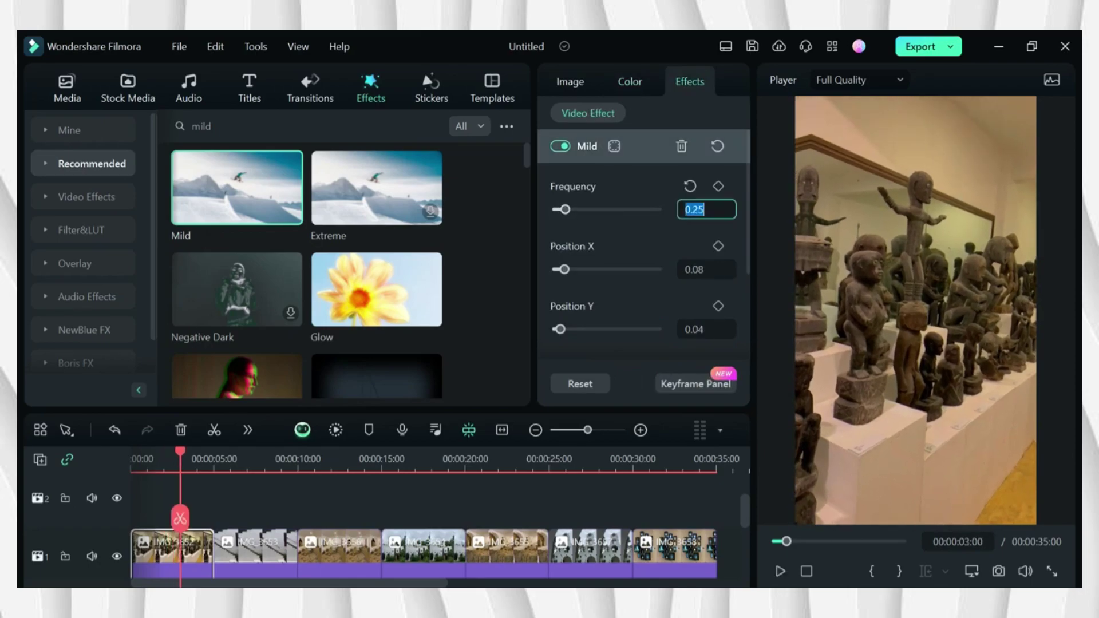
{"action": "type", "text": ".1"}
{"action": "key", "text": "Return"}
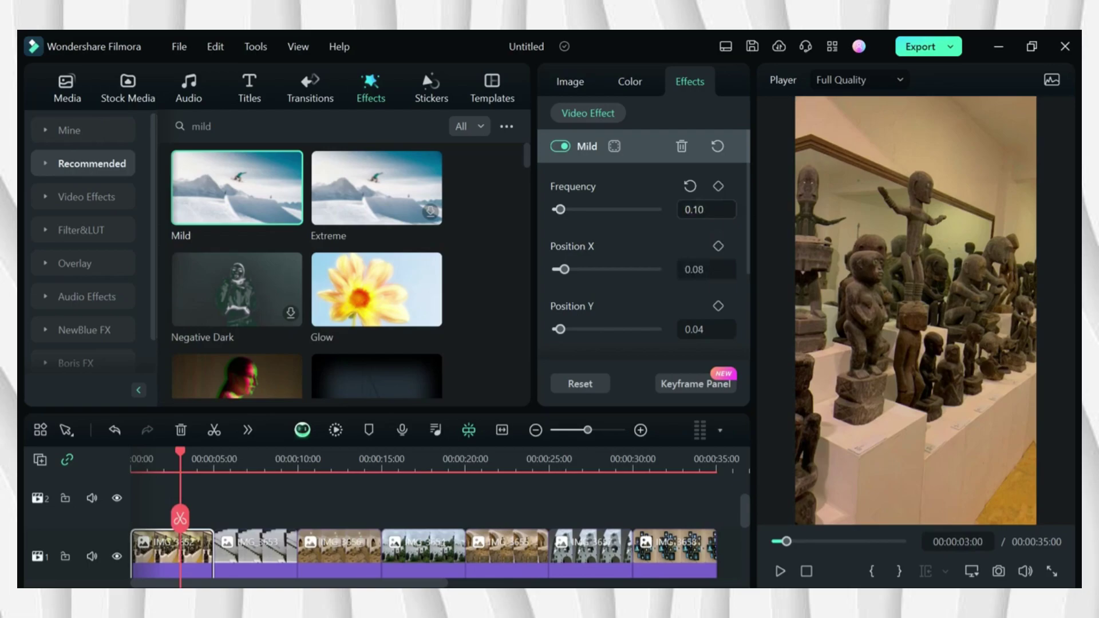
{"action": "key", "text": "Home"}
{"action": "key", "text": "space"}
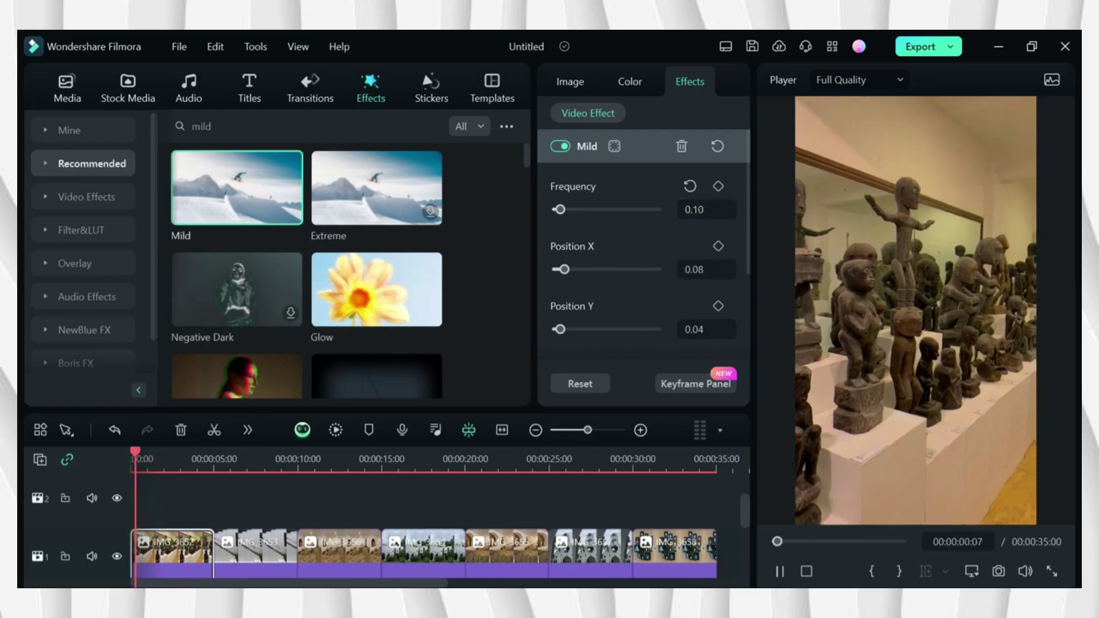
{"action": "left_click", "coordinate": [706, 209]}
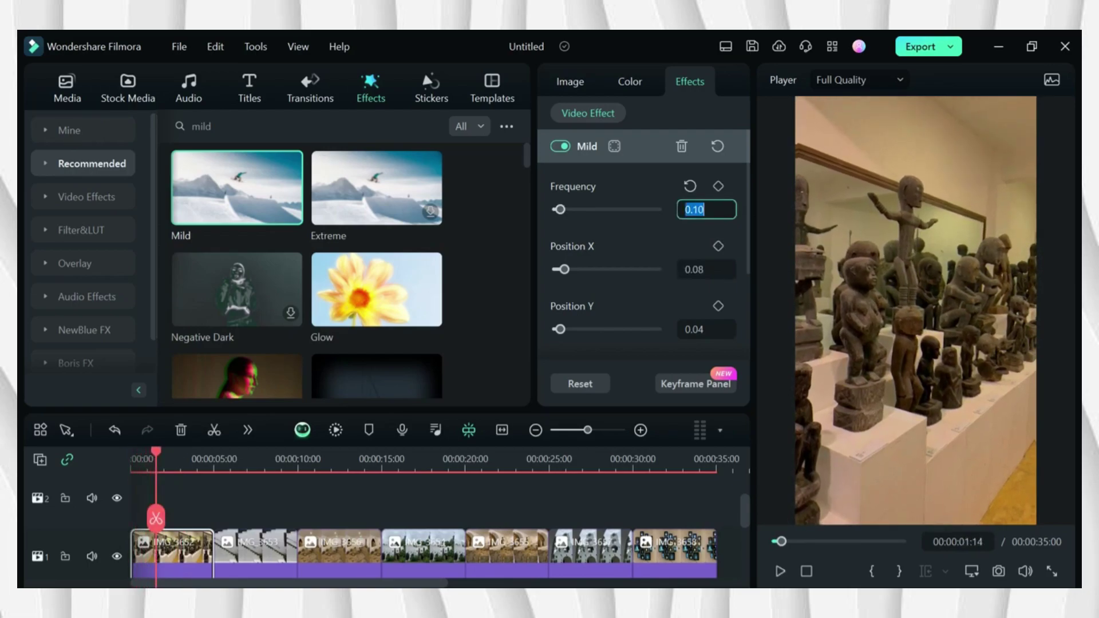
Set the Mild Frequency to 0.10 on IMG_3653, IMG_3656, IMG_3654 and IMG_3655.
{"action": "left_click", "coordinate": [255, 552]}
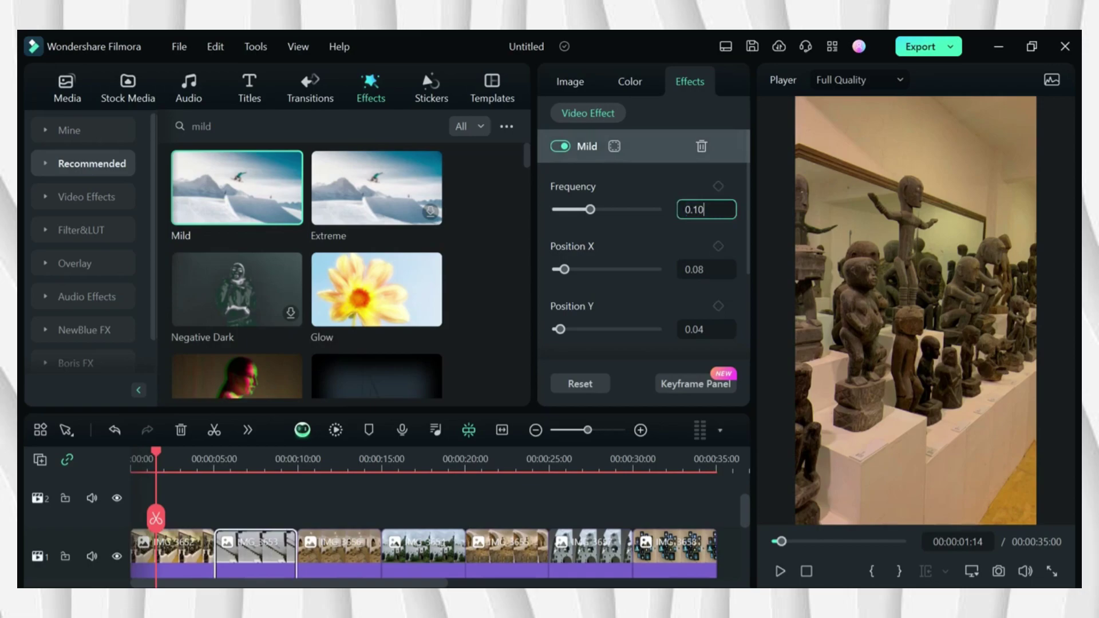
{"action": "left_click", "coordinate": [338, 553]}
{"action": "left_click", "coordinate": [707, 209]}
{"action": "left_click", "coordinate": [423, 552]}
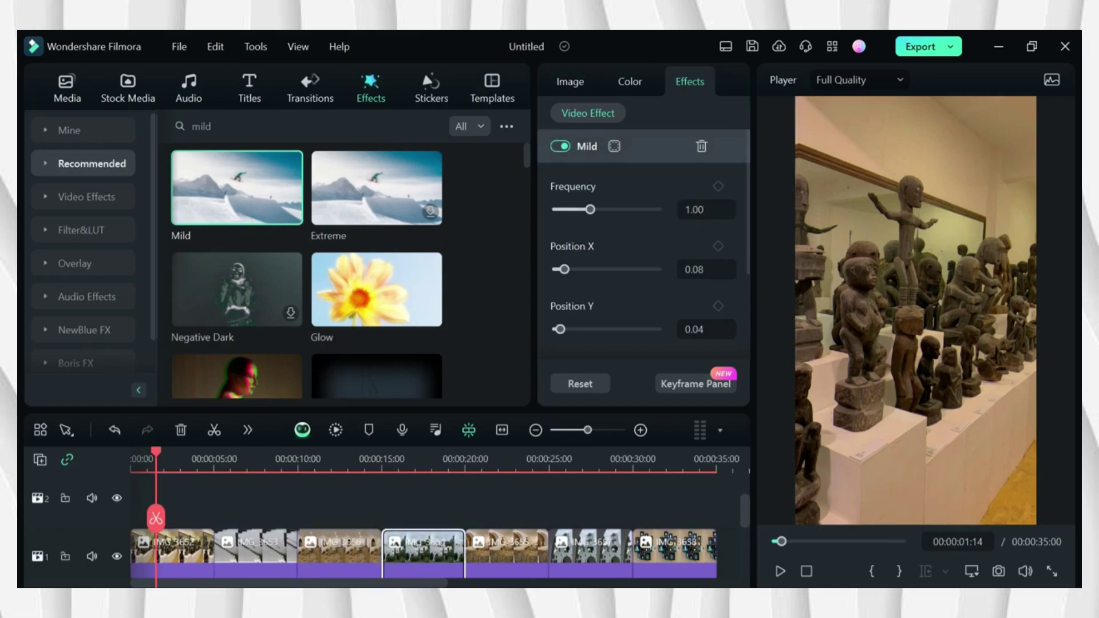
{"action": "left_click", "coordinate": [706, 209]}
{"action": "left_click", "coordinate": [507, 552]}
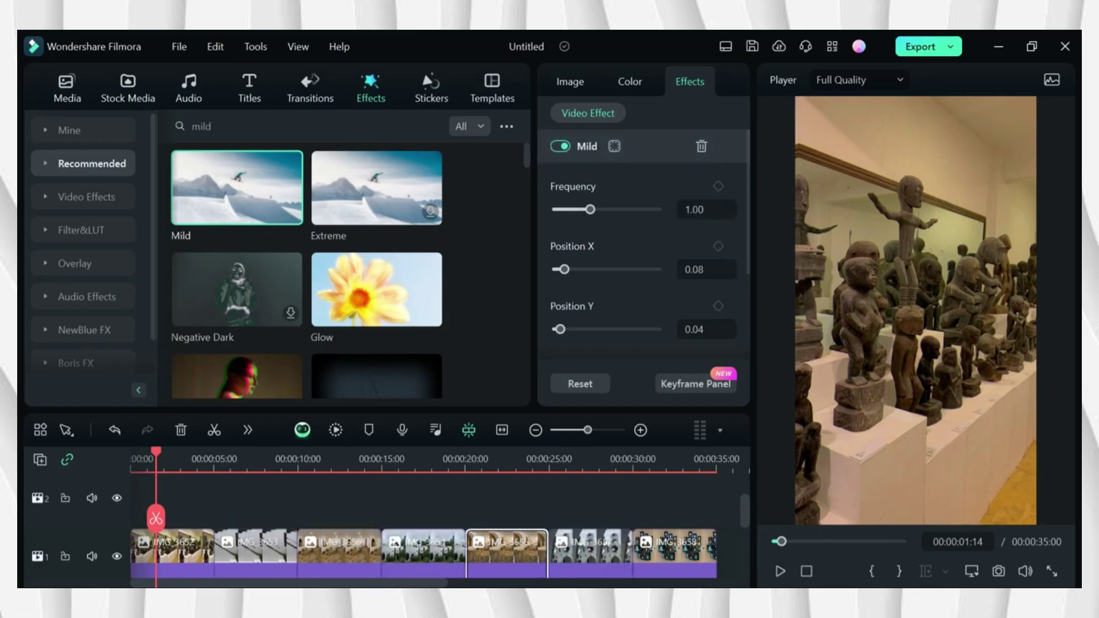
{"action": "left_click", "coordinate": [706, 209]}
{"action": "type", "text": "0.10"}
Set the Mild Frequency to 0.10 on IMG_3657 and IMG_3658, then deselect the clips.
{"action": "left_click", "coordinate": [589, 552]}
{"action": "left_click", "coordinate": [706, 210]}
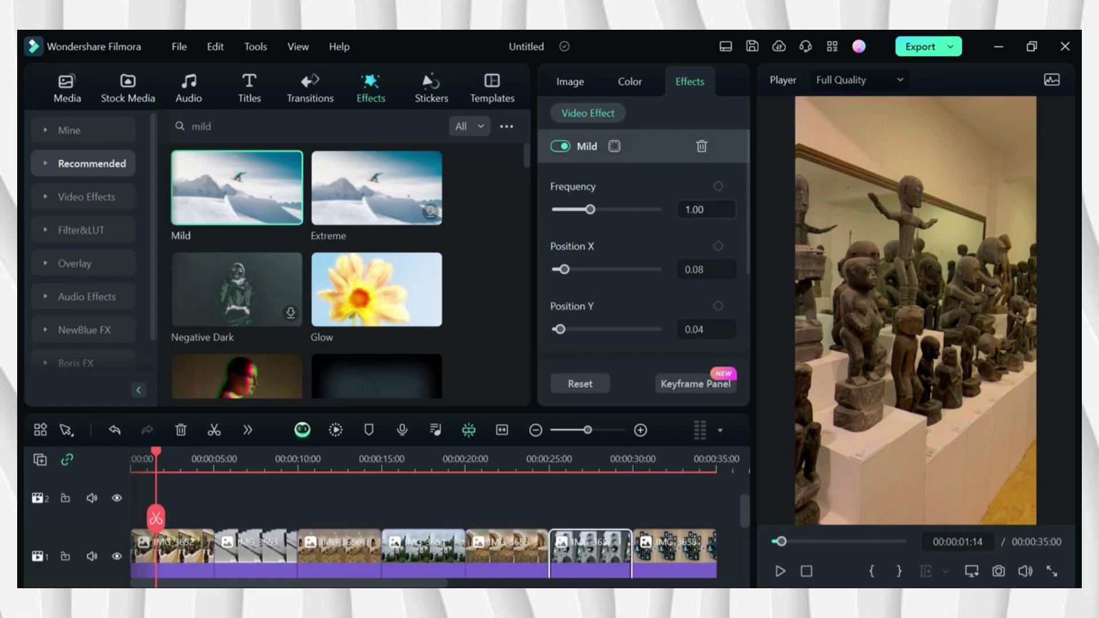
{"action": "type", "text": "0.10"}
{"action": "left_click", "coordinate": [674, 552]}
{"action": "left_click", "coordinate": [706, 209]}
{"action": "type", "text": "0.10"}
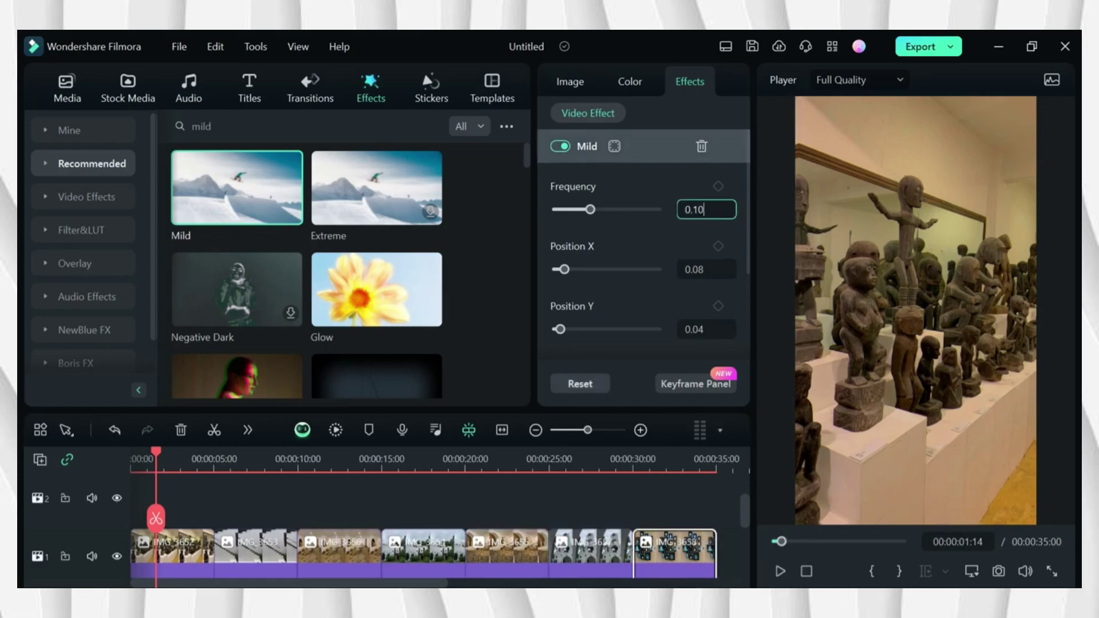
{"action": "left_click", "coordinate": [400, 503]}
{"action": "key", "text": "ctrl+minus"}
{"action": "key", "text": "Home"}
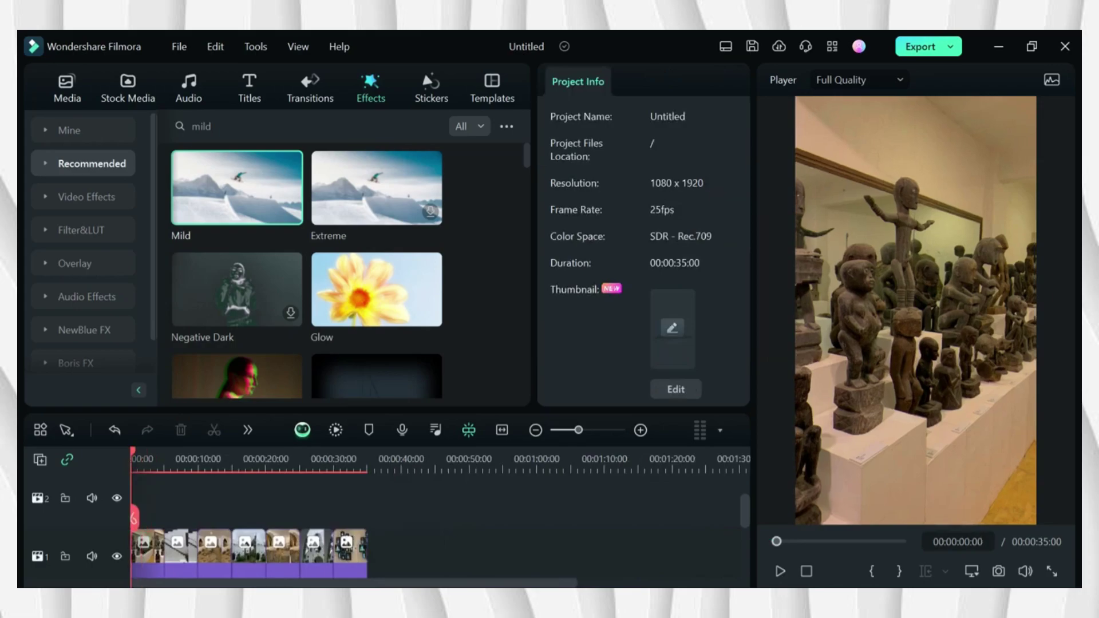
{"action": "key", "text": "space"}
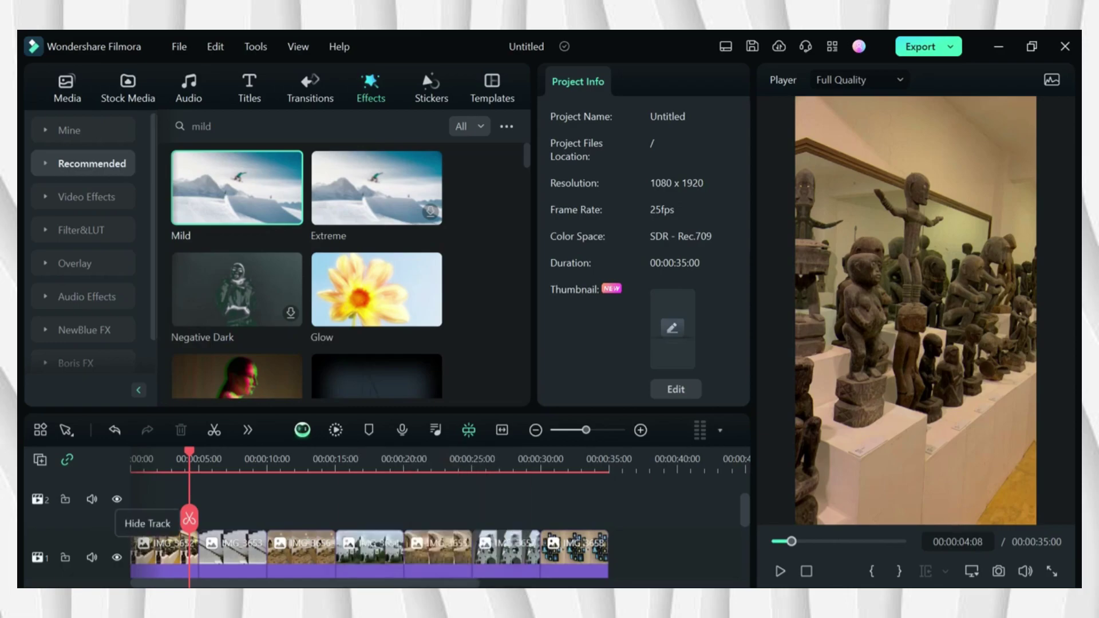
Give the first photo clip, IMG_3652, an 8-second duration of 00:00:08:00 in Duration Setting.
{"action": "left_click", "coordinate": [166, 546]}
{"action": "right_click", "coordinate": [170, 546]}
{"action": "left_click", "coordinate": [208, 517]}
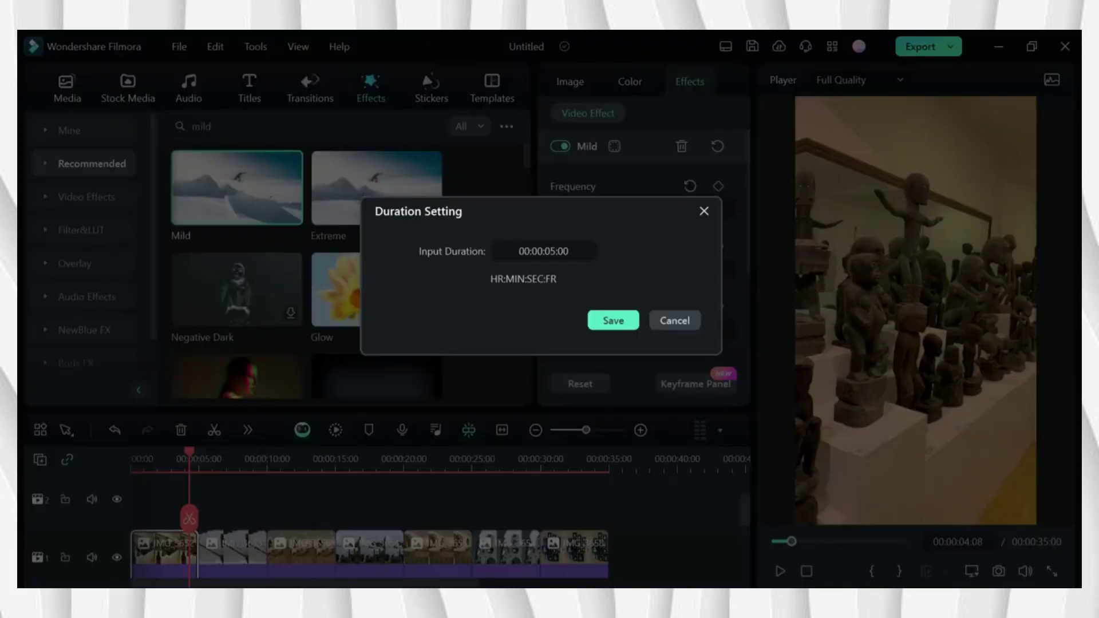
{"action": "key", "text": "End"}
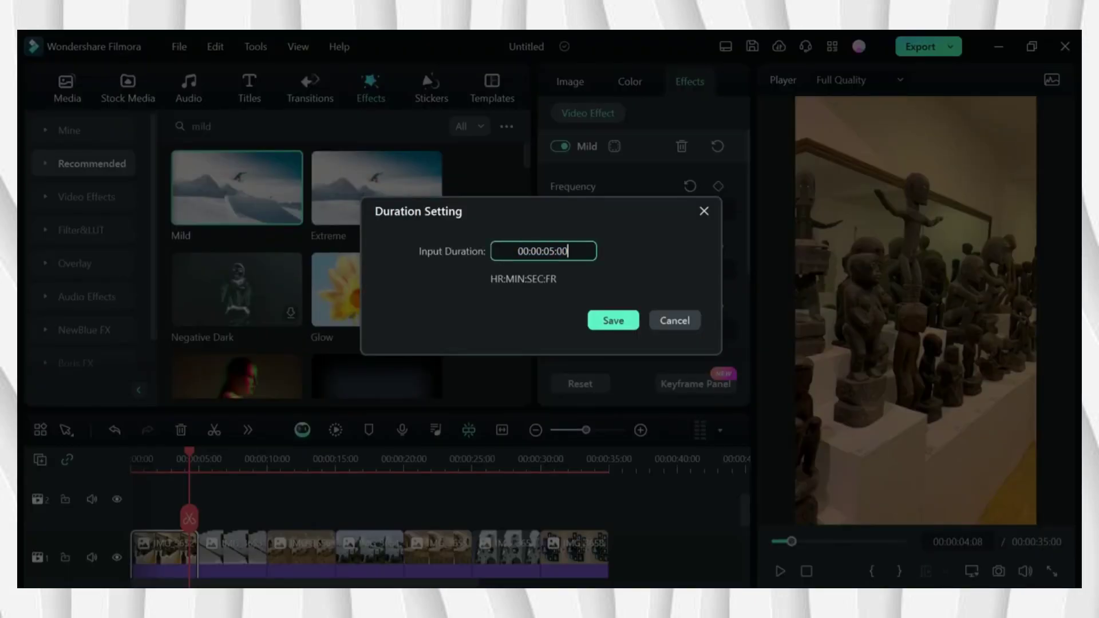
{"action": "type", "text": "8"}
{"action": "key", "text": "Tab"}
{"action": "left_click", "coordinate": [543, 250]}
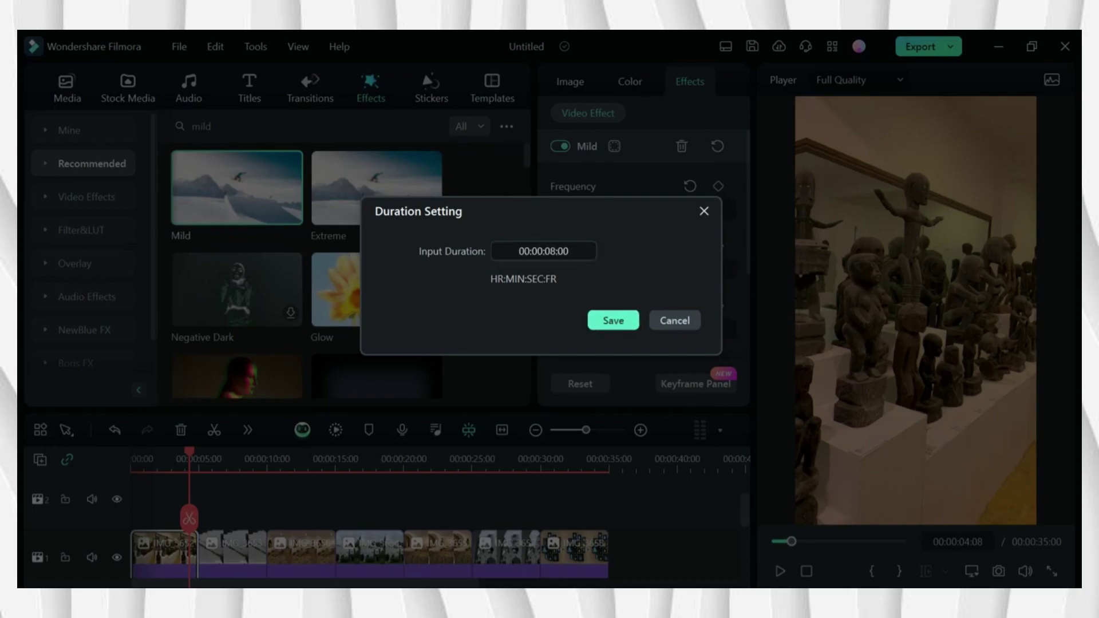
{"action": "key", "text": "End"}
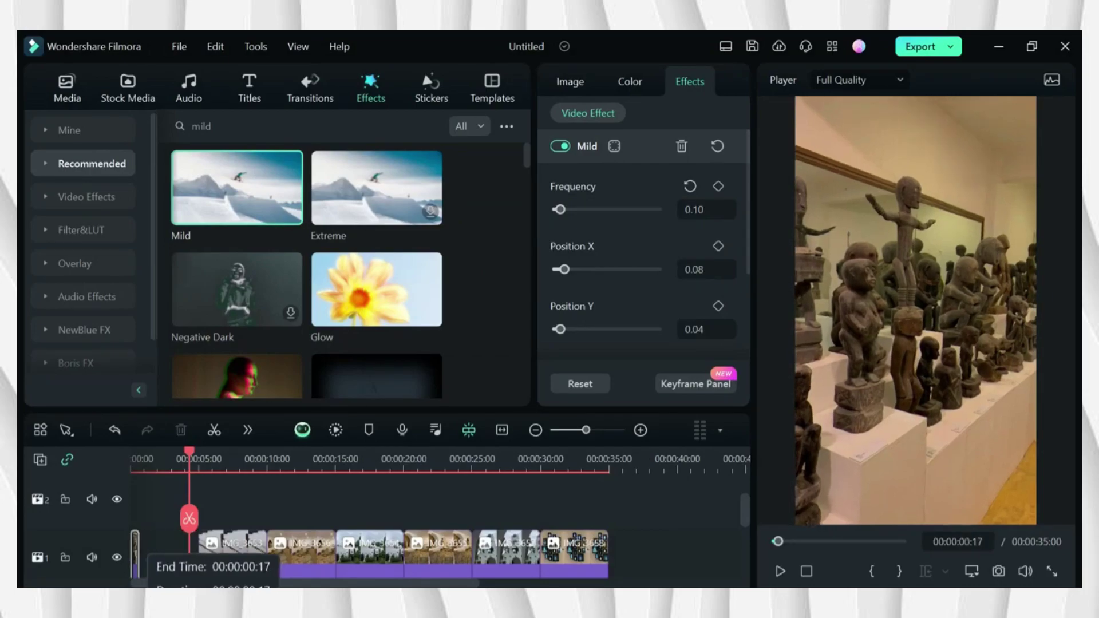